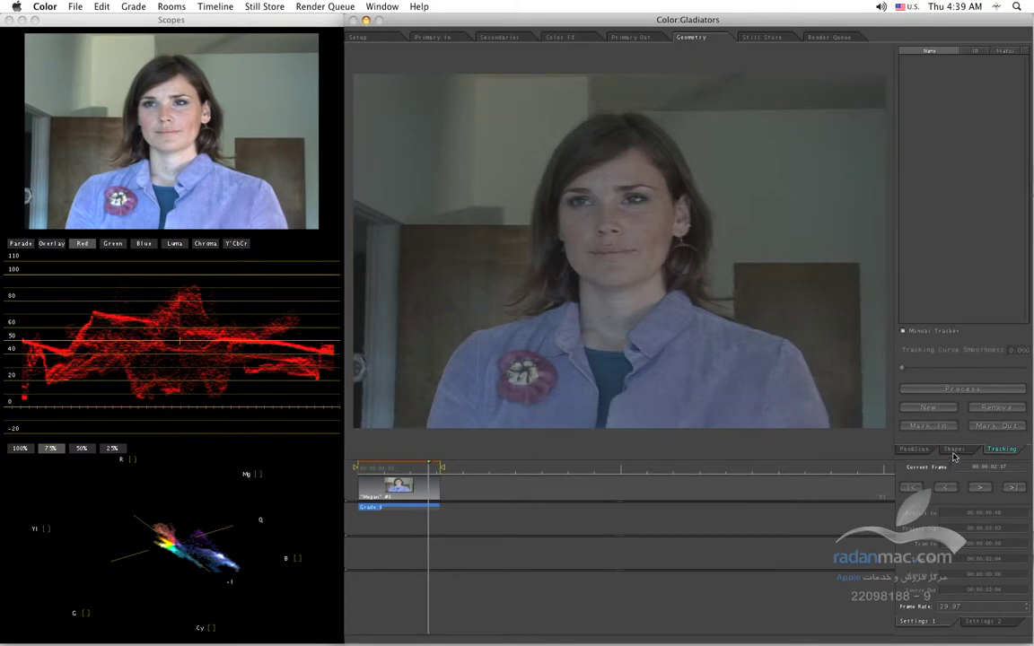
Step: Add a new shape for secondary 1 in the Geometry room's shape settings
{"action": "left_click", "coordinate": [954, 449]}
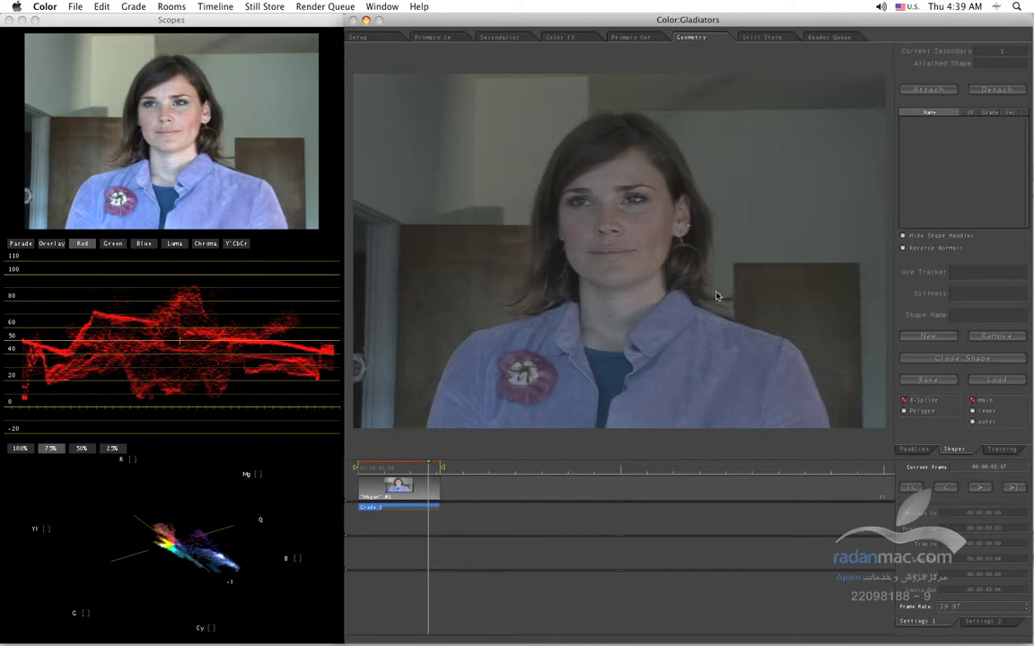
{"action": "left_click", "coordinate": [499, 37]}
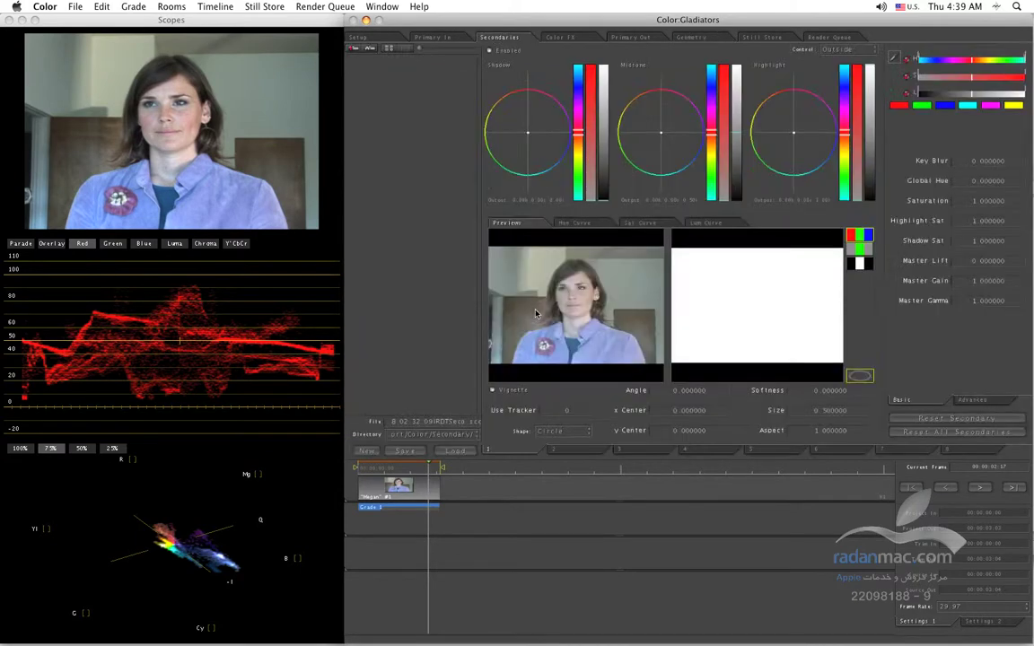
{"action": "left_click", "coordinate": [691, 37]}
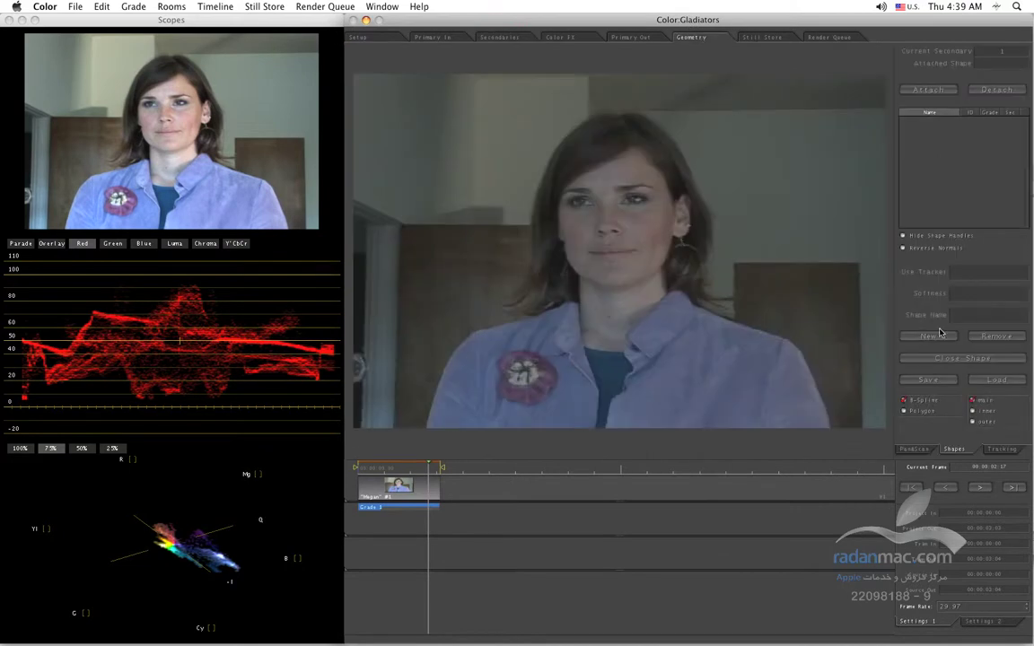
{"action": "left_click", "coordinate": [606, 130]}
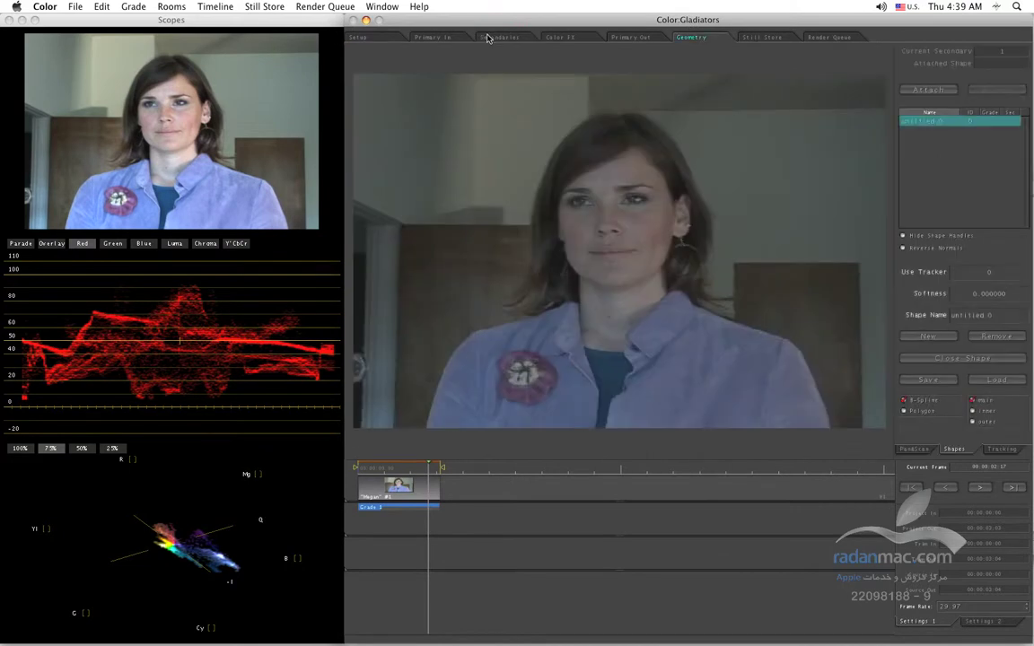
Step: Try to set the vignette shape of secondary 1 to User Shape, and return to the Geometry room
{"action": "left_click", "coordinate": [488, 37]}
{"action": "left_click", "coordinate": [570, 433]}
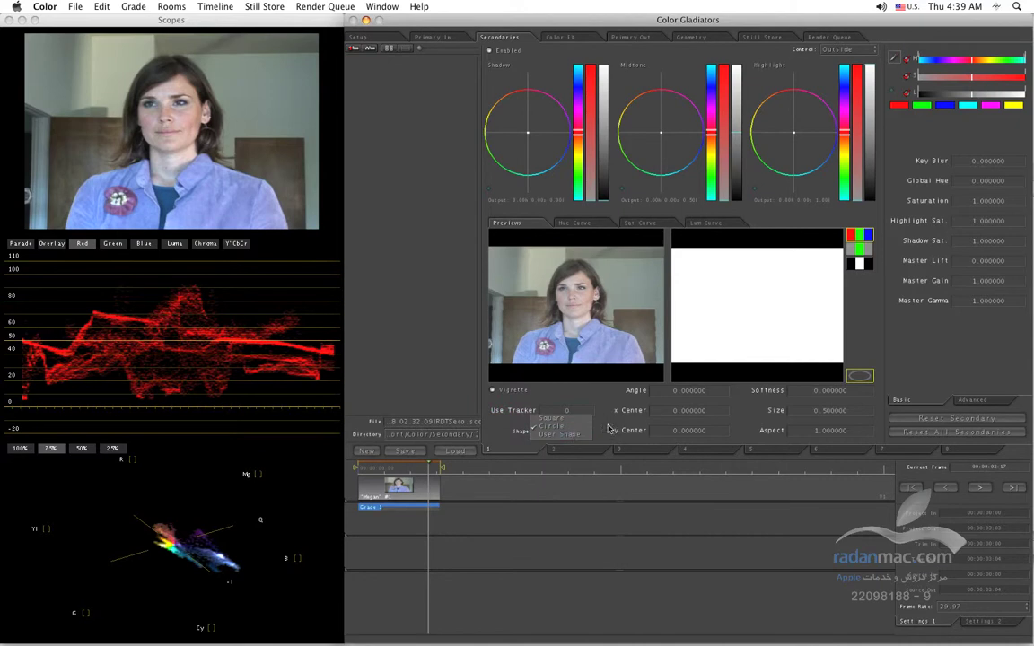
{"action": "left_click", "coordinate": [578, 435]}
{"action": "left_click", "coordinate": [691, 37]}
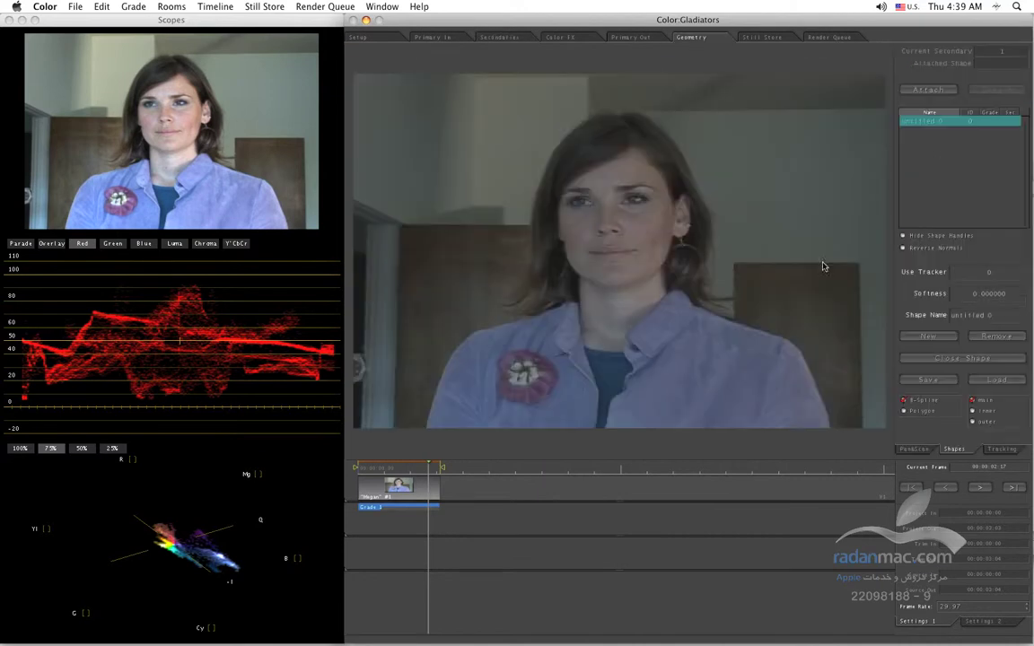
Step: Draw a closed B-spline shape from the jacket up around the woman's head, and remove it from the shape list
{"action": "left_click", "coordinate": [789, 406]}
{"action": "left_click", "coordinate": [694, 290]}
{"action": "left_click", "coordinate": [616, 80]}
{"action": "left_click", "coordinate": [520, 133]}
{"action": "left_click", "coordinate": [582, 327]}
{"action": "left_click", "coordinate": [788, 406]}
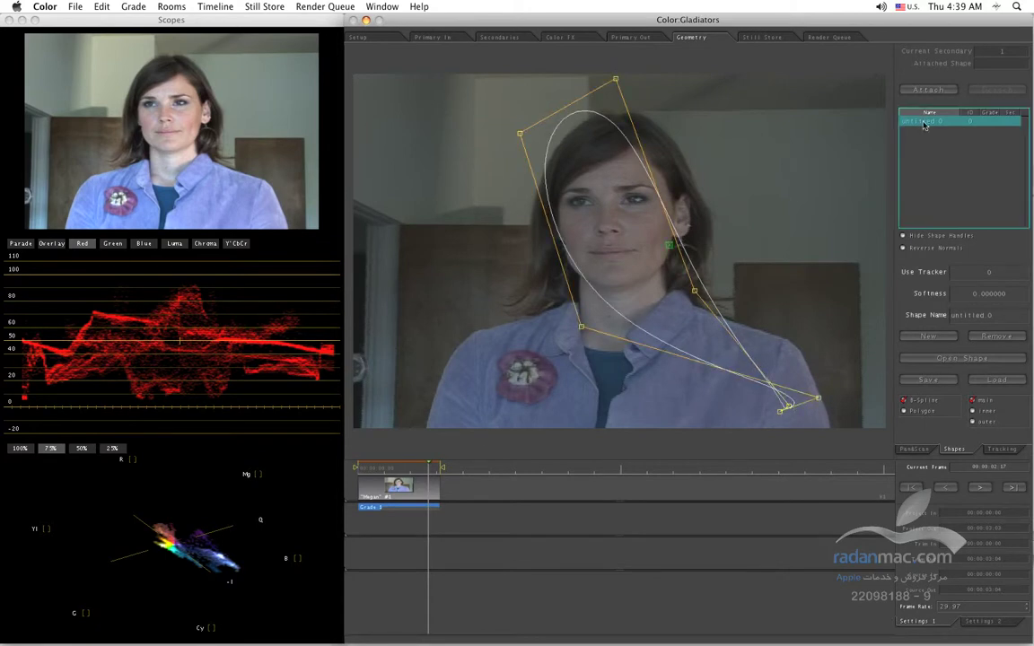
{"action": "left_click", "coordinate": [992, 336]}
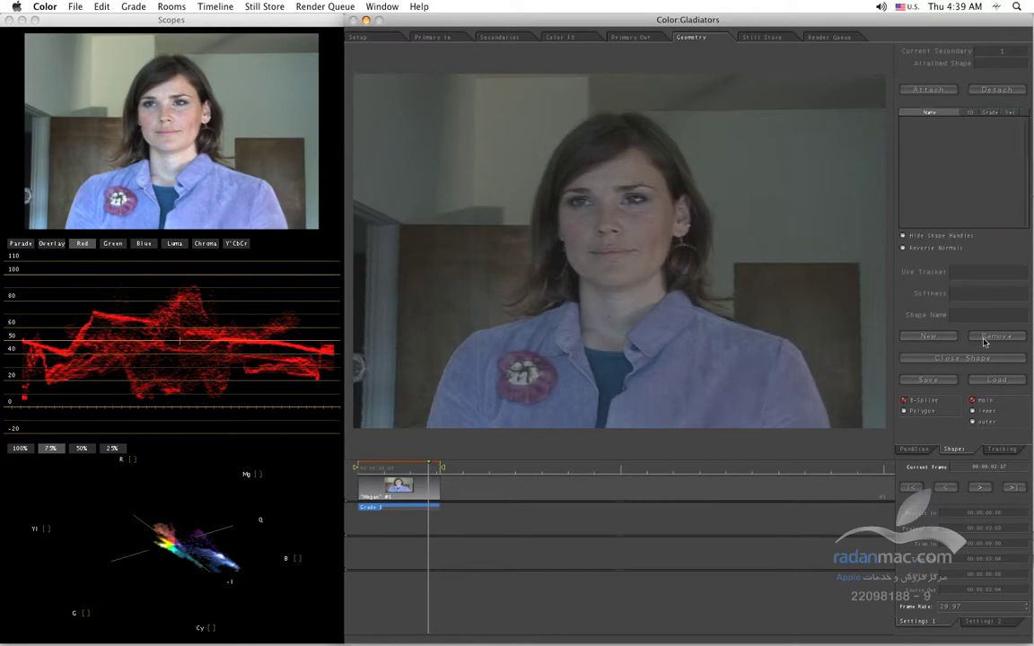
Step: Add a new shape and draw it as a closed five-point B-spline across the woman's lower face and chest
{"action": "left_click", "coordinate": [935, 339]}
{"action": "left_click", "coordinate": [793, 374]}
{"action": "left_click", "coordinate": [715, 241]}
{"action": "left_click", "coordinate": [467, 219]}
{"action": "left_click", "coordinate": [480, 279]}
{"action": "left_click", "coordinate": [560, 381]}
{"action": "left_click", "coordinate": [969, 359]}
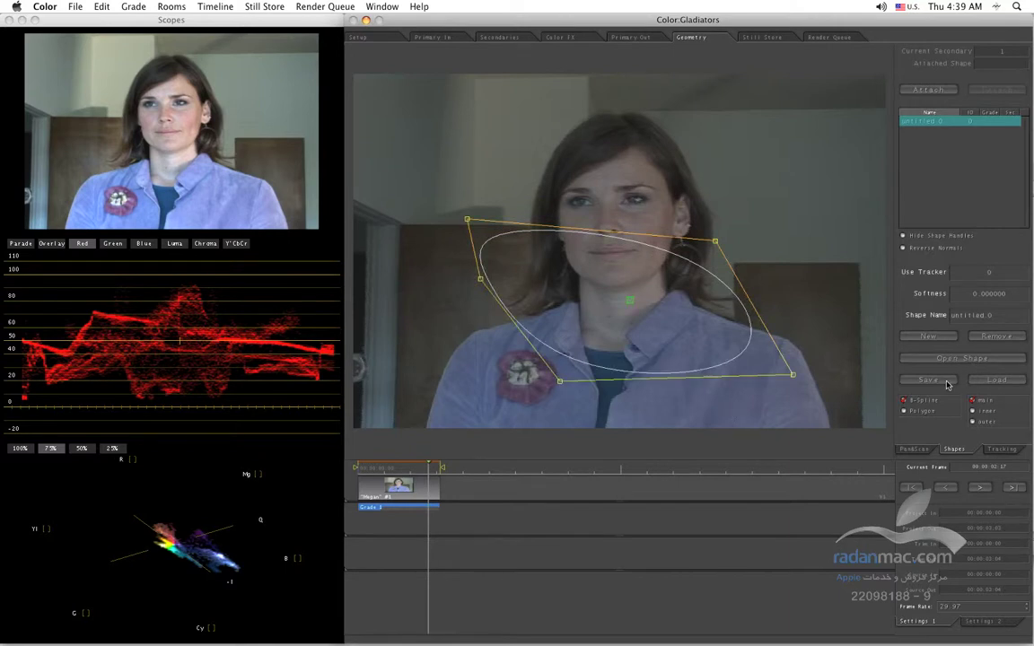
Step: Select all points of the B-spline, move the shape slightly up, and remove it from the shape list
{"action": "left_click_drag", "start_coordinate": [464, 184], "coordinate": [842, 411]}
{"action": "left_click_drag", "start_coordinate": [731, 371], "coordinate": [736, 347]}
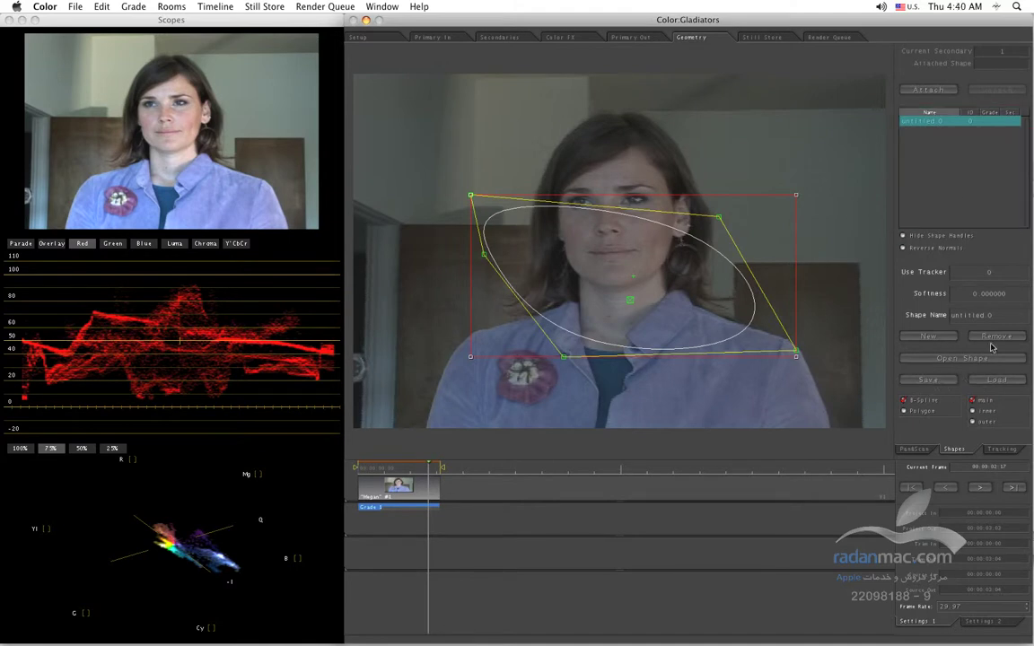
{"action": "left_click", "coordinate": [932, 337]}
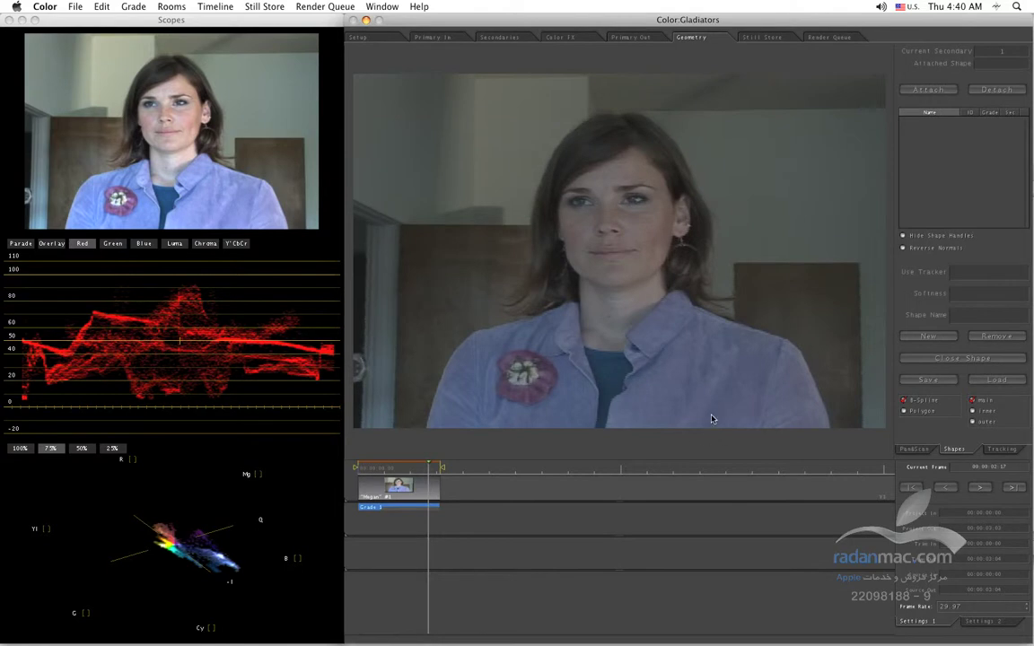
Step: Shrink the Pan & Scan frame to a scale of about 0.52 and move it over the woman's face
{"action": "left_click", "coordinate": [903, 449]}
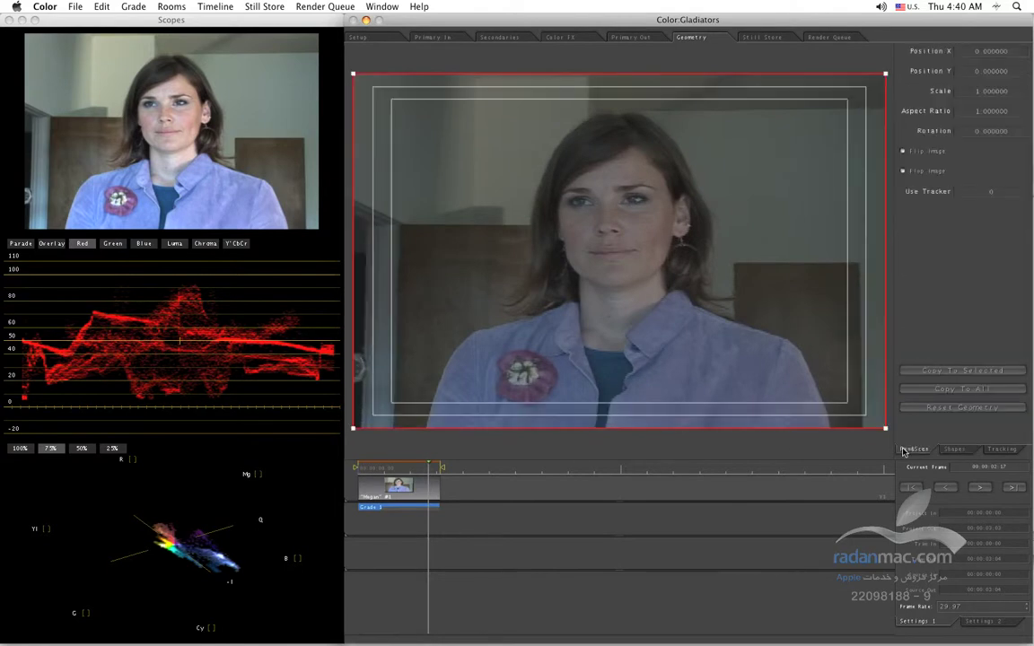
{"action": "left_click_drag", "start_coordinate": [886, 435], "coordinate": [761, 319]}
{"action": "left_click_drag", "start_coordinate": [688, 310], "coordinate": [676, 285]}
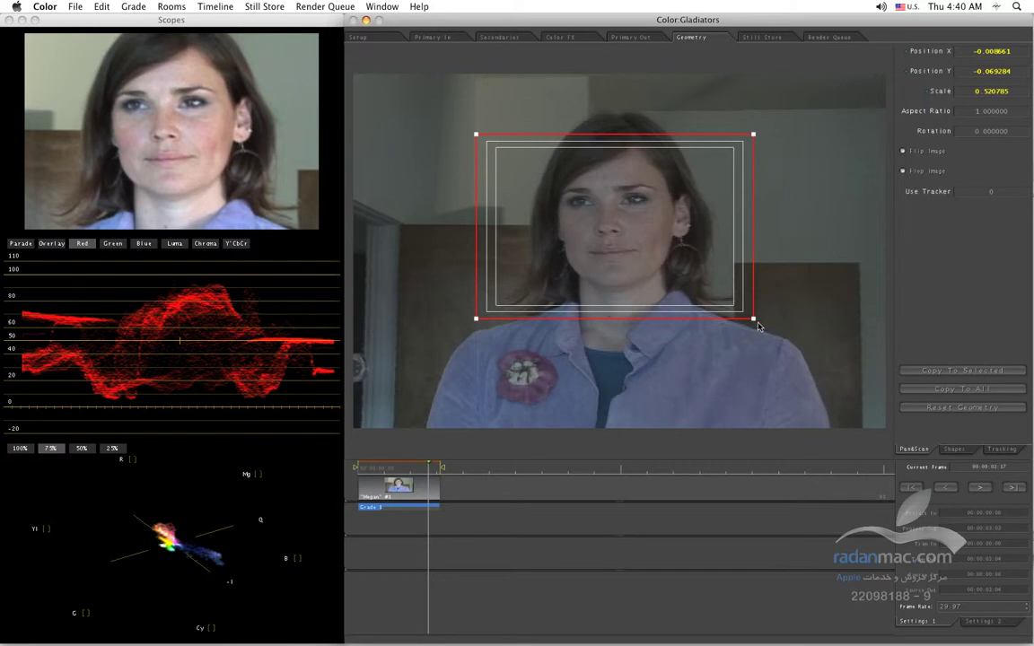
Step: Enlarge the Pan & Scan frame to a scale of about 0.81 and reposition it around the head and shoulders
{"action": "left_click_drag", "start_coordinate": [754, 320], "coordinate": [825, 367]}
{"action": "mouse_move", "coordinate": [751, 349]}
{"action": "left_mouse_down"}
{"action": "mouse_move", "coordinate": [739, 344]}
{"action": "mouse_move", "coordinate": [750, 344]}
{"action": "left_mouse_up"}
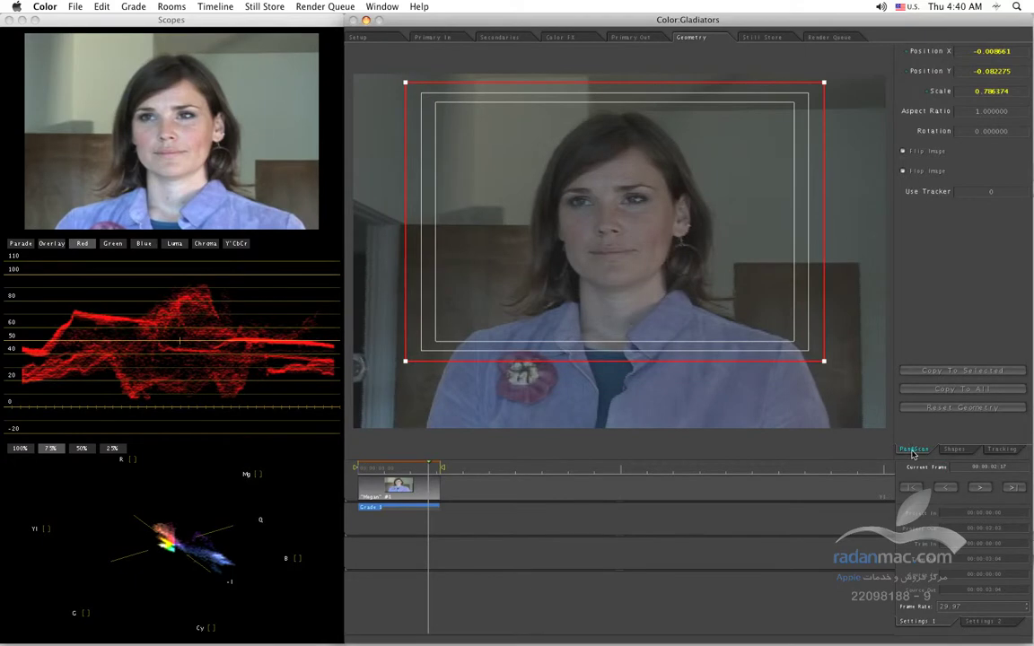
{"action": "left_click_drag", "start_coordinate": [654, 298], "coordinate": [653, 305]}
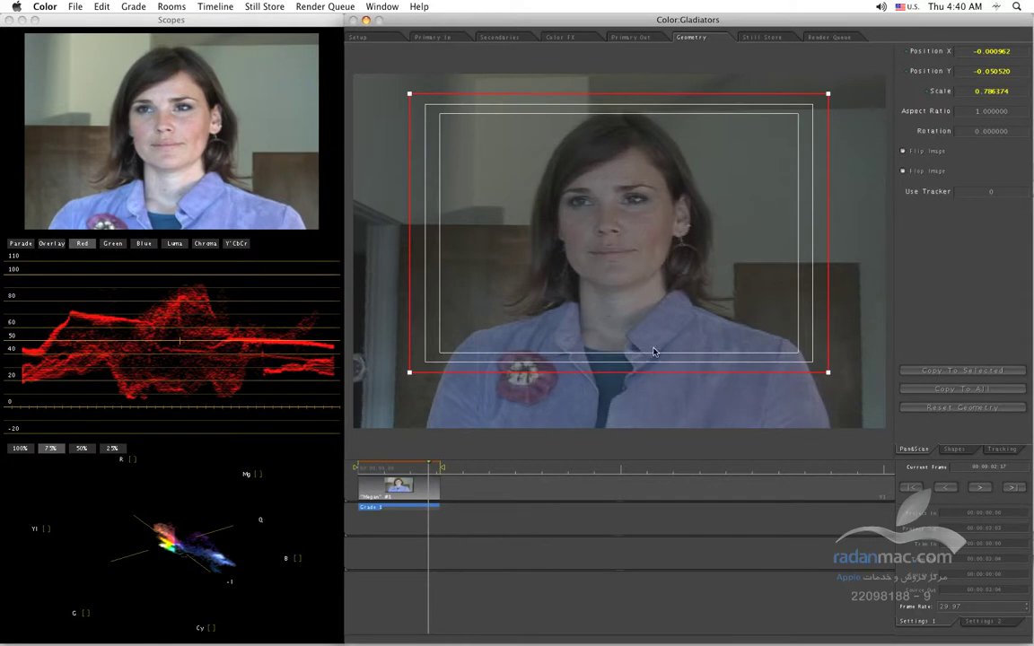
{"action": "left_click", "coordinate": [969, 193]}
{"action": "key", "text": "Return"}
{"action": "left_click_drag", "start_coordinate": [828, 96], "coordinate": [829, 262]}
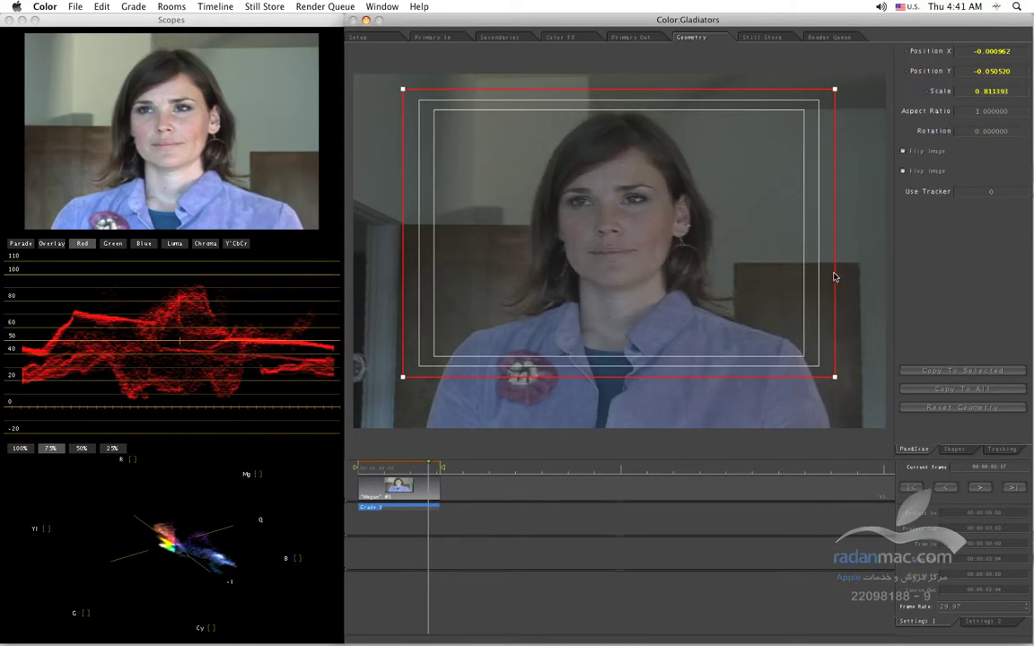
Step: Try aspect ratios of 0.6 and 1.5 on the Pan & Scan frame
{"action": "left_click", "coordinate": [991, 110]}
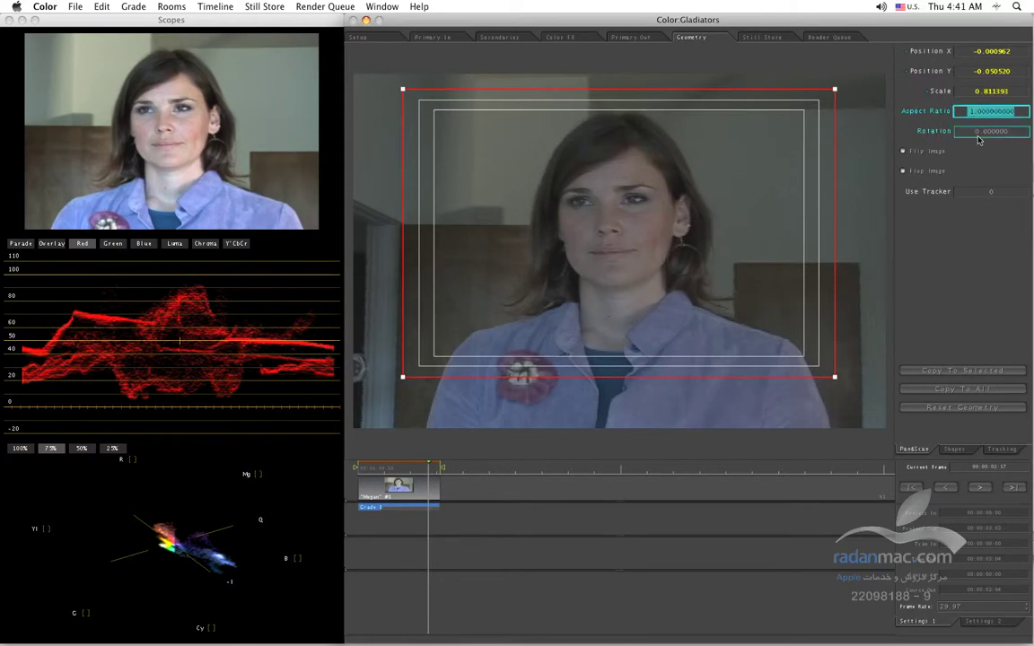
{"action": "key", "text": "BackSpace"}
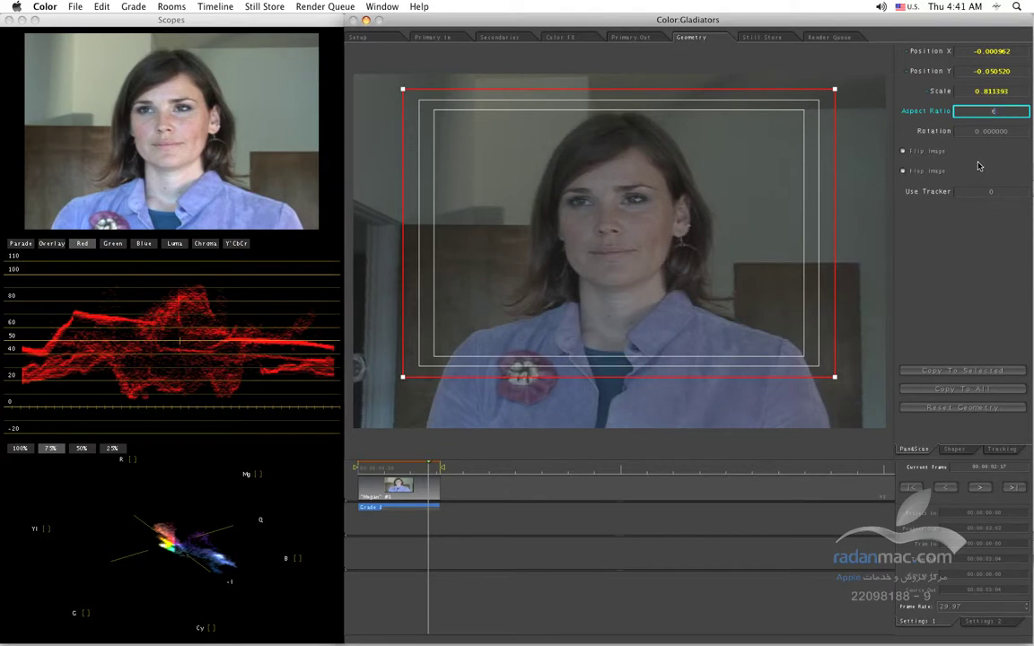
{"action": "type", "text": ".6"}
{"action": "key", "text": "Return"}
{"action": "left_click", "coordinate": [1002, 118]}
{"action": "type", "text": "1.5"}
{"action": "key", "text": "Return"}
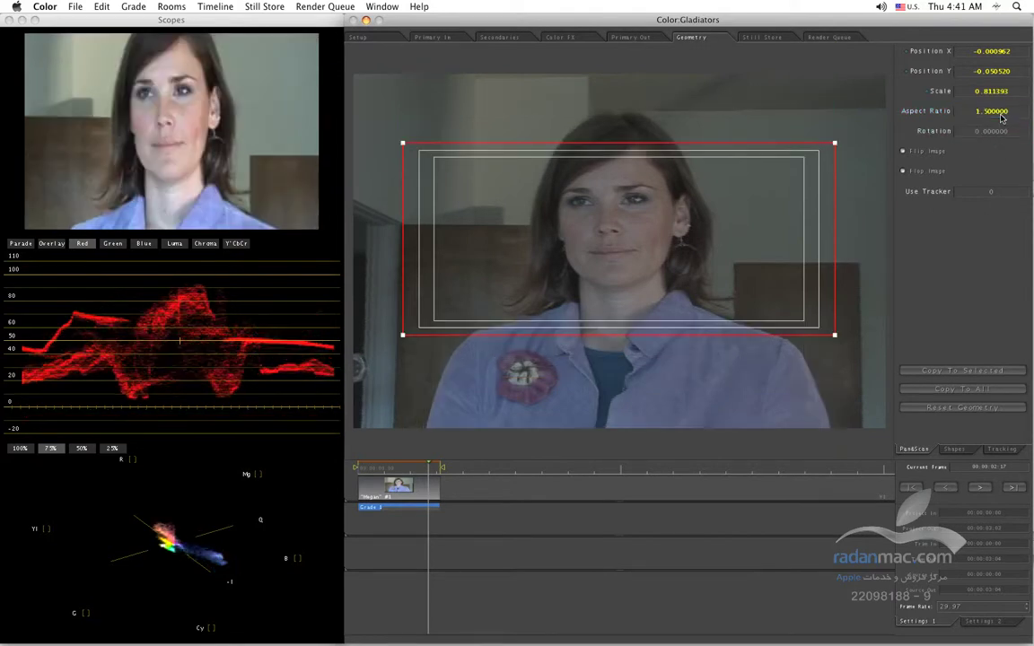
Step: Set the Pan & Scan aspect ratio to 1 and restore the frame's default geometry
{"action": "left_click", "coordinate": [1002, 118]}
{"action": "type", "text": "1"}
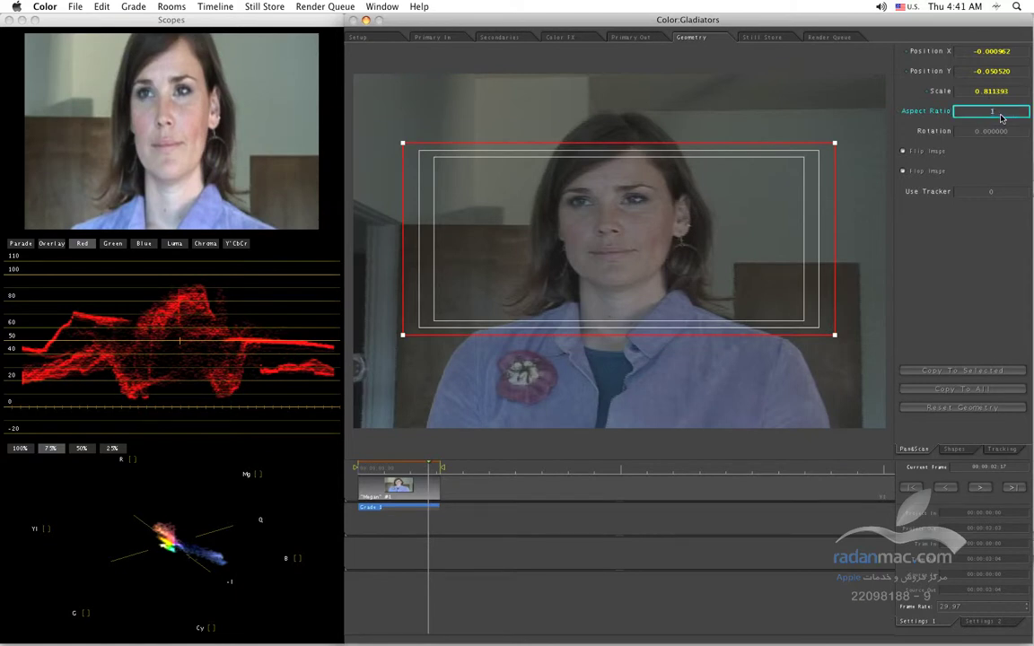
{"action": "key", "text": "Return"}
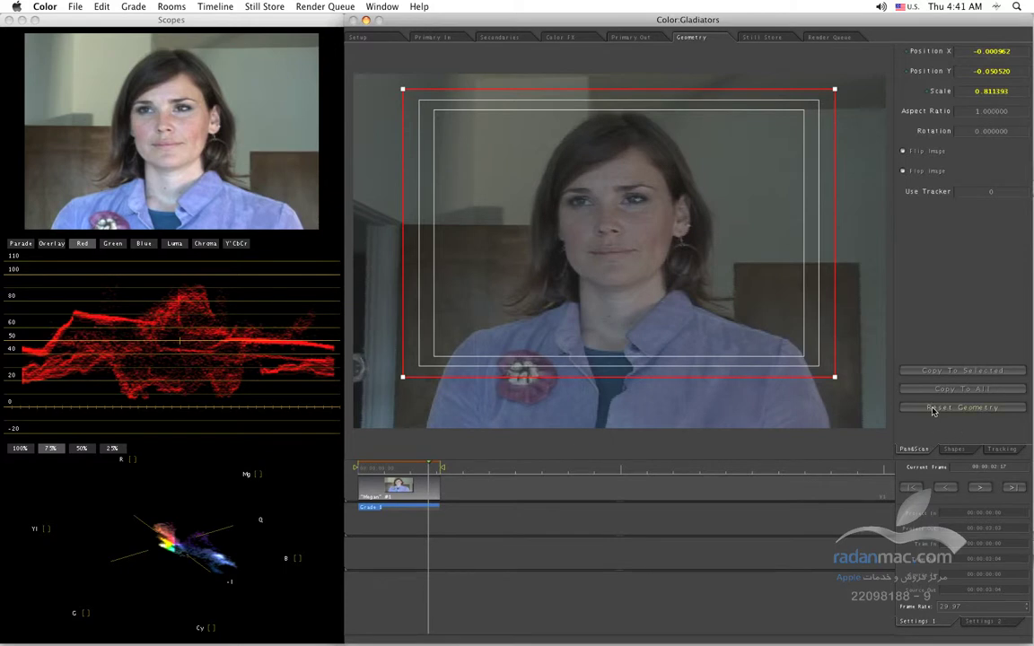
{"action": "key", "text": "super+z"}
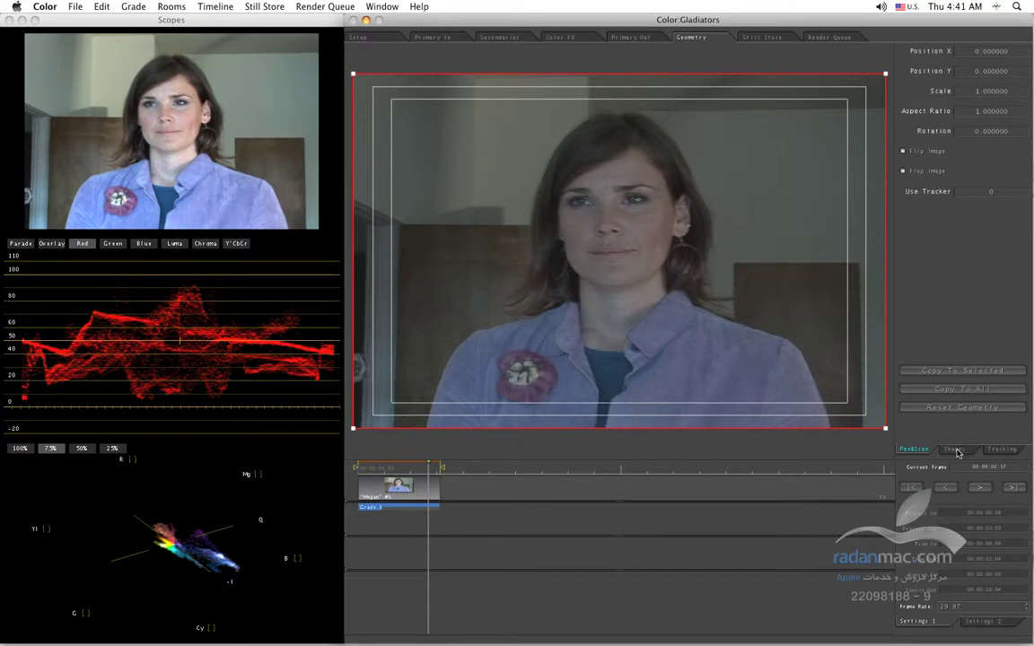
Step: Examine the vignette's shape and tracker options for secondary 1, and the tracker option in the Geometry room's shape settings
{"action": "key", "text": "super+3"}
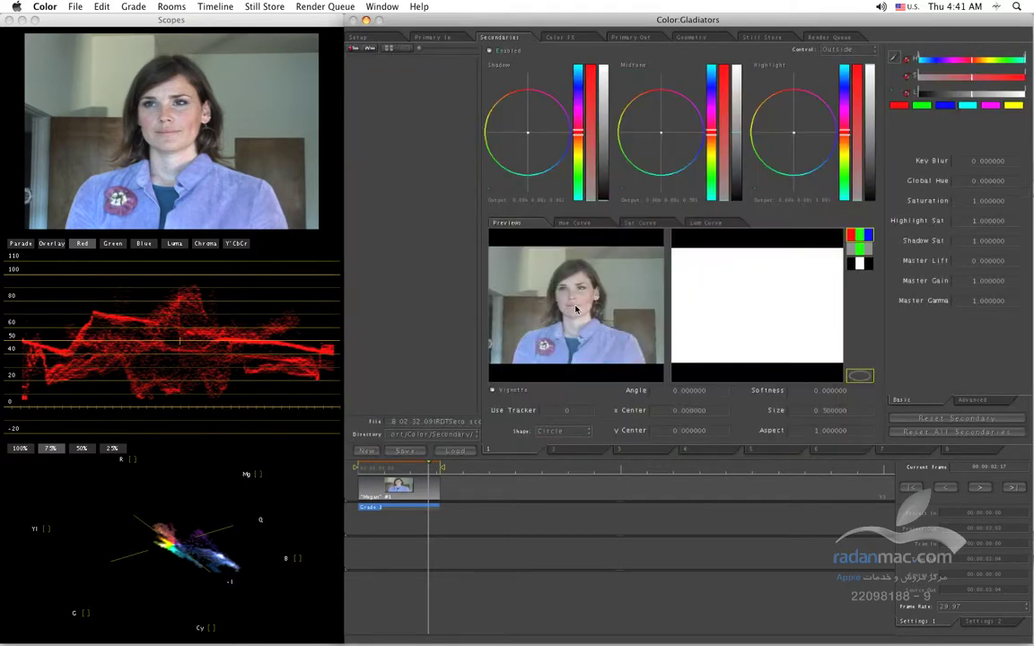
{"action": "left_click", "coordinate": [562, 432]}
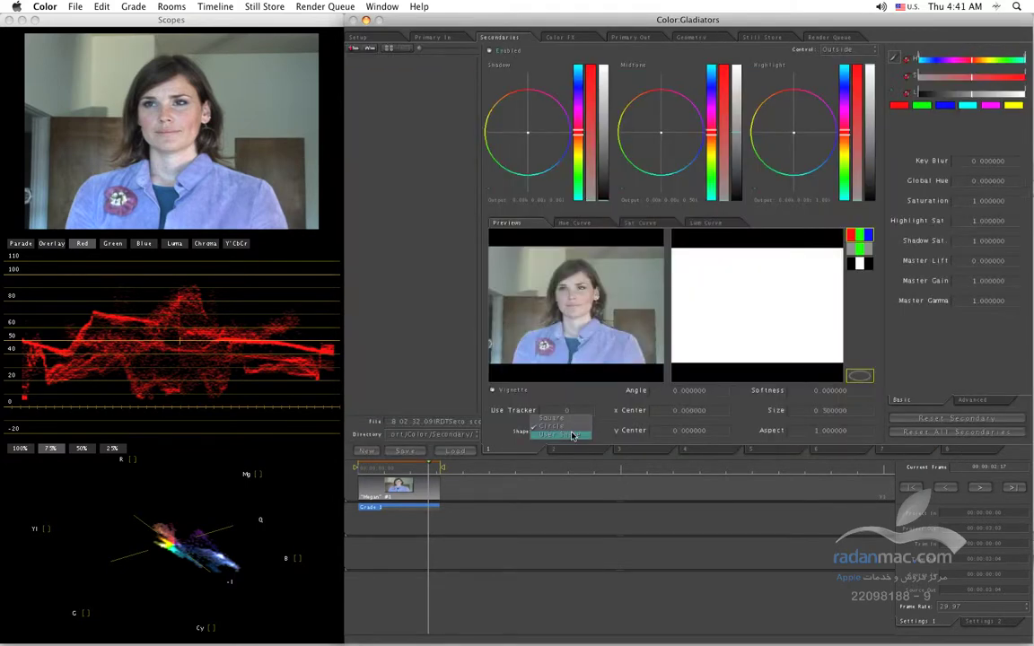
{"action": "left_click", "coordinate": [565, 415]}
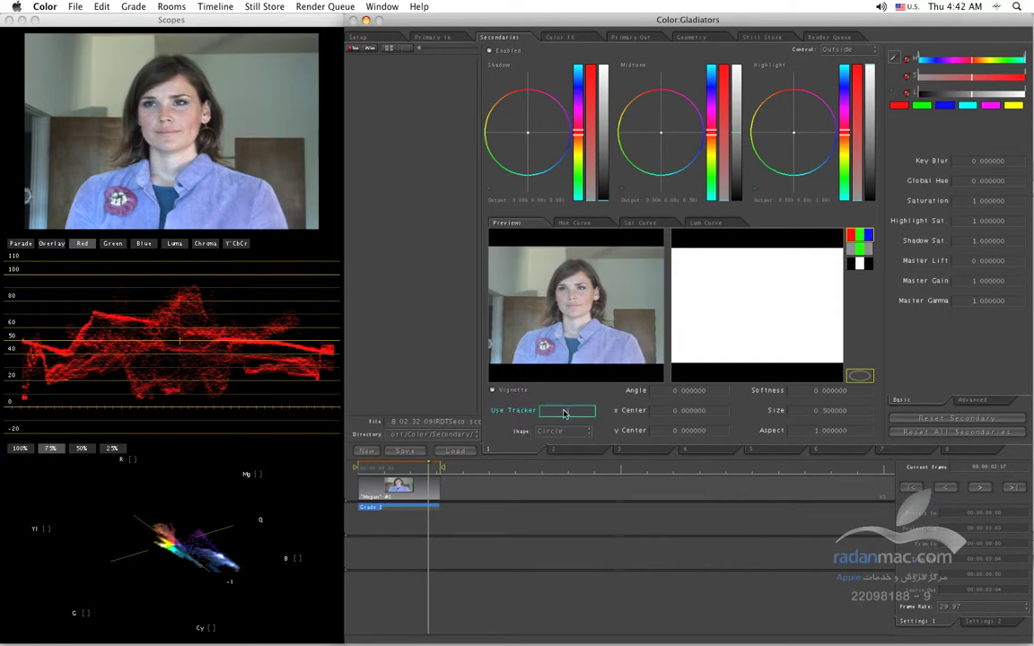
{"action": "key", "text": "Return"}
{"action": "left_click", "coordinate": [675, 37]}
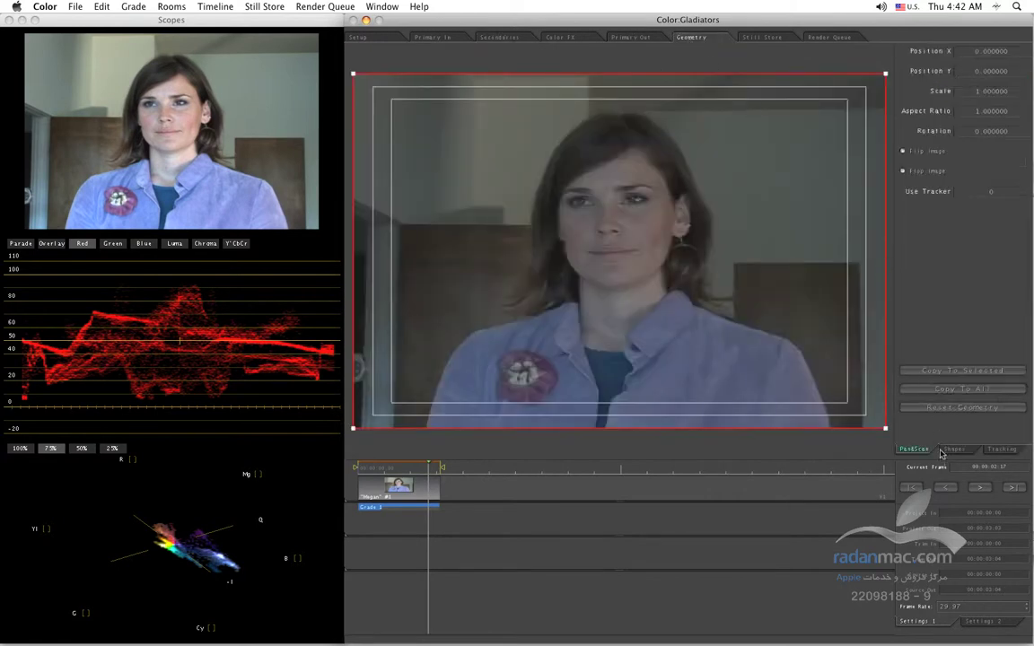
{"action": "left_click", "coordinate": [956, 450]}
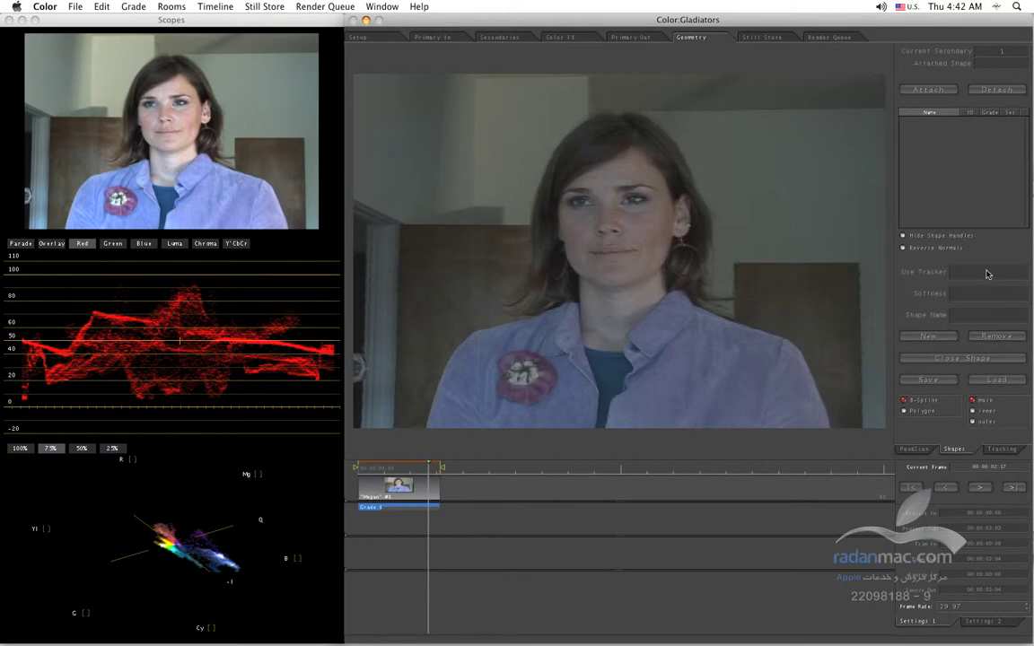
Step: Try choosing User Shape for secondary 1's vignette, and go back to the Geometry room
{"action": "left_click", "coordinate": [507, 38]}
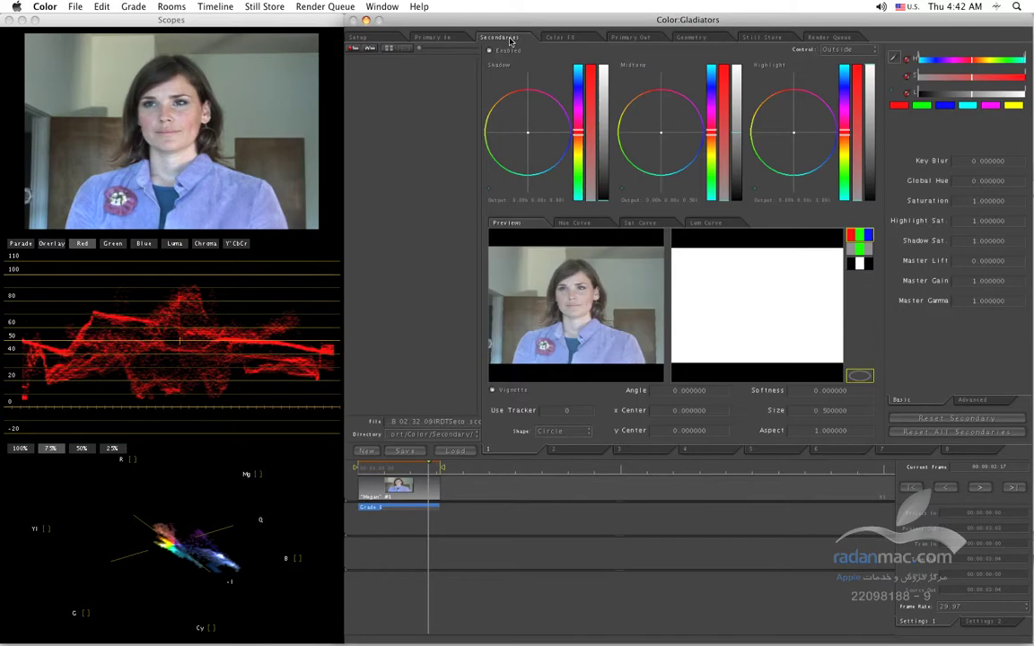
{"action": "left_click", "coordinate": [561, 431]}
{"action": "left_click", "coordinate": [584, 436]}
{"action": "left_click", "coordinate": [687, 41]}
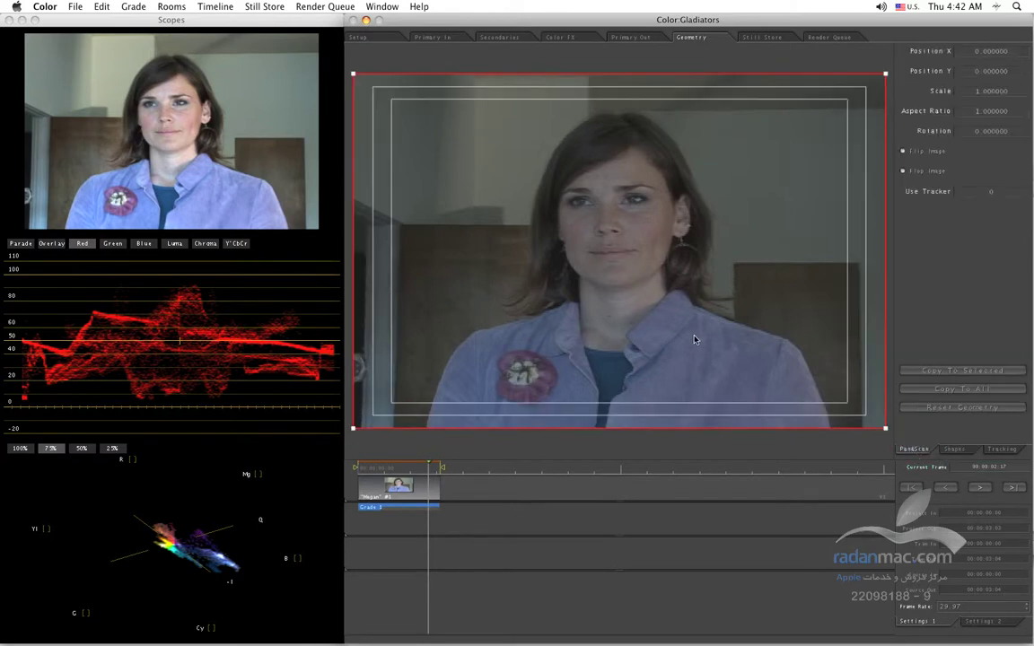
Step: Try the Flip Image and Flop Image options on the shot and turn them off again
{"action": "left_click", "coordinate": [925, 153]}
{"action": "left_click", "coordinate": [925, 153]}
{"action": "left_click", "coordinate": [909, 176]}
{"action": "left_click", "coordinate": [910, 172]}
{"action": "left_click", "coordinate": [909, 172]}
Step: Select Megan.mov in the Setup room and choose 720 x 480 DV NTSC as the project's resolution preset
{"action": "left_click", "coordinate": [359, 37]}
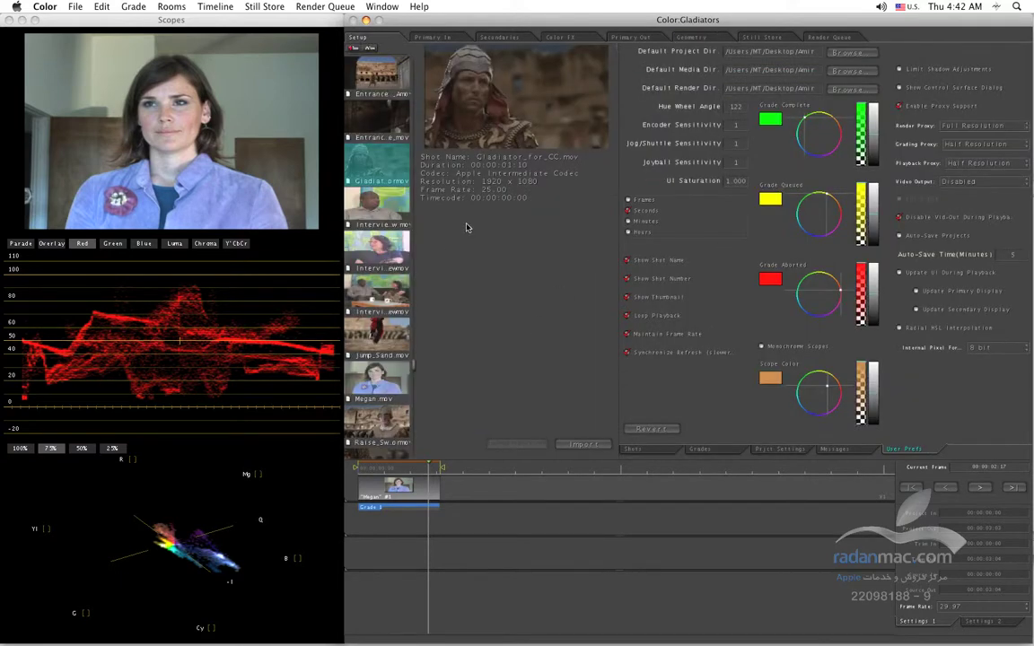
{"action": "left_click", "coordinate": [390, 377]}
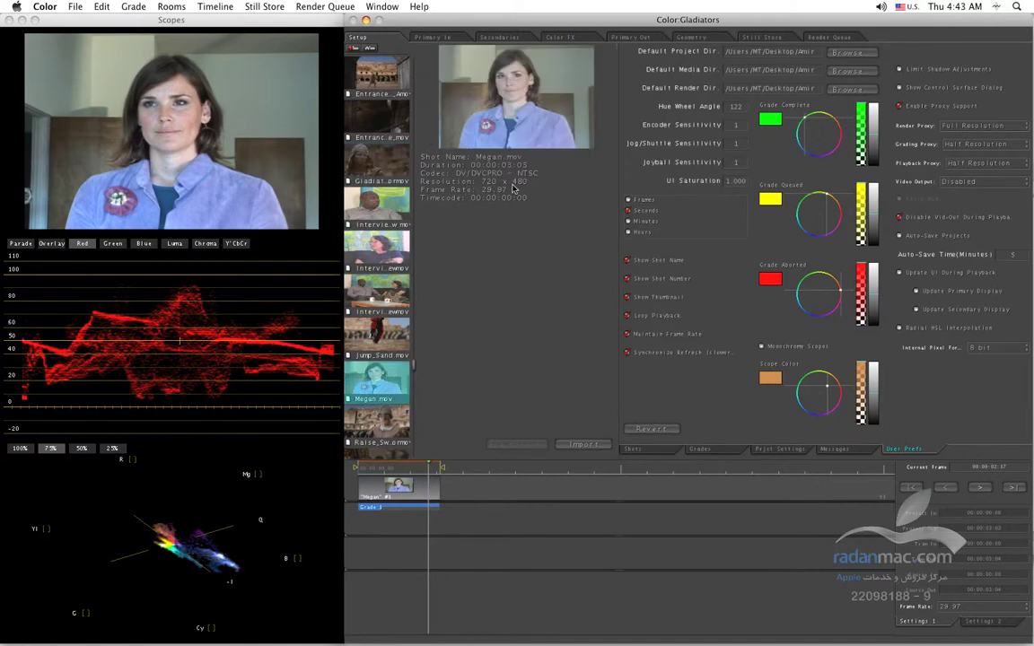
{"action": "left_click", "coordinate": [780, 449]}
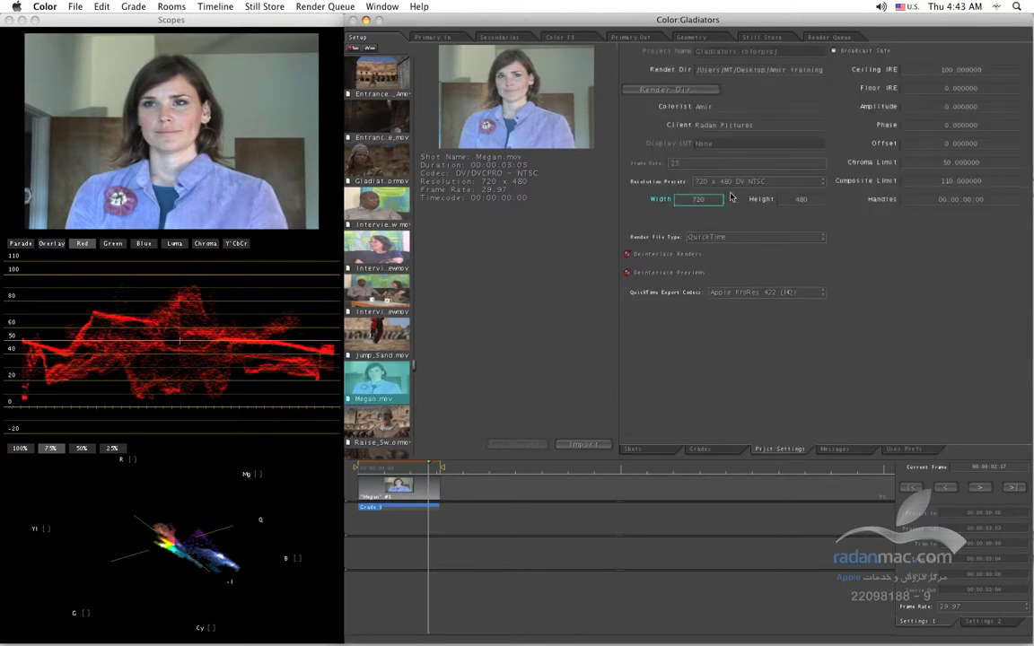
{"action": "left_click", "coordinate": [766, 180]}
{"action": "left_click", "coordinate": [762, 319]}
Step: Delete the Megan clip from the timeline and choose the 720 x 480 DV NTSC resolution preset for the project
{"action": "left_click", "coordinate": [435, 499]}
{"action": "key", "text": "Delete"}
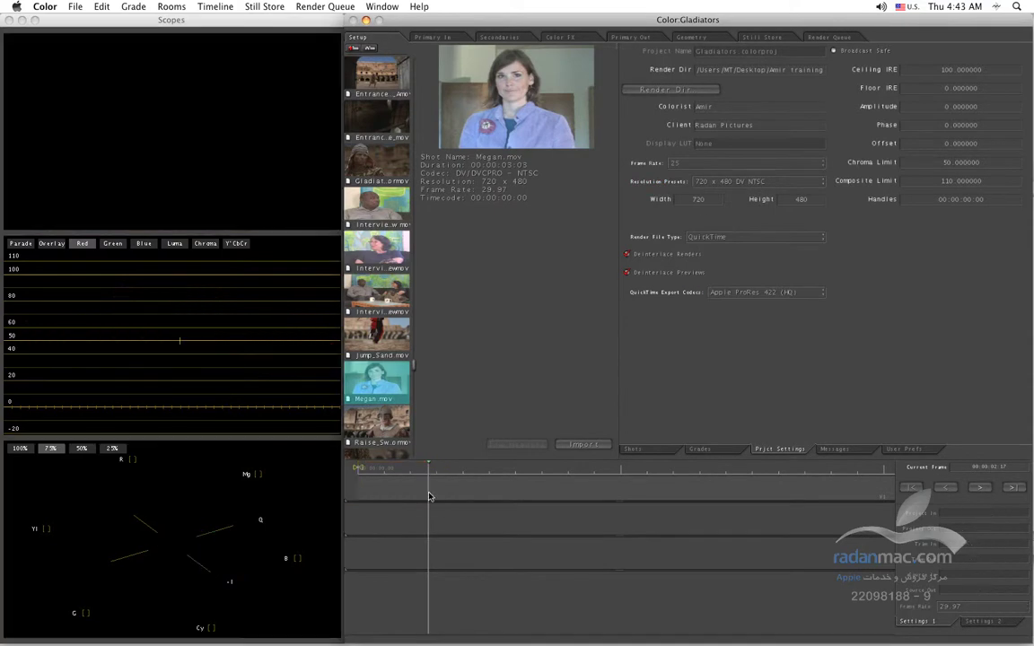
{"action": "left_click", "coordinate": [755, 180]}
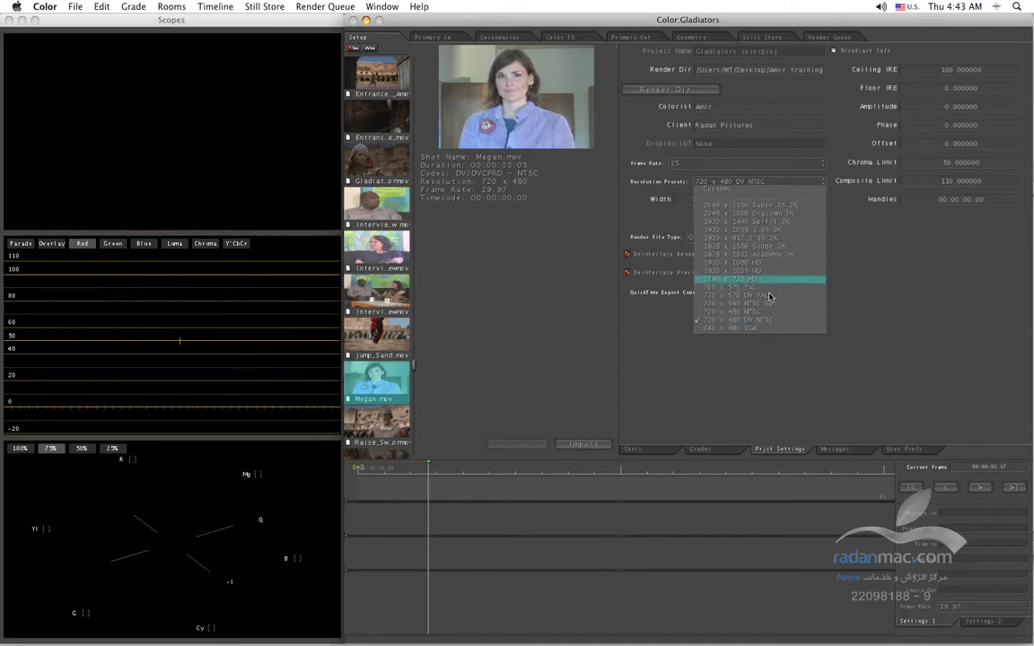
{"action": "left_click", "coordinate": [772, 321]}
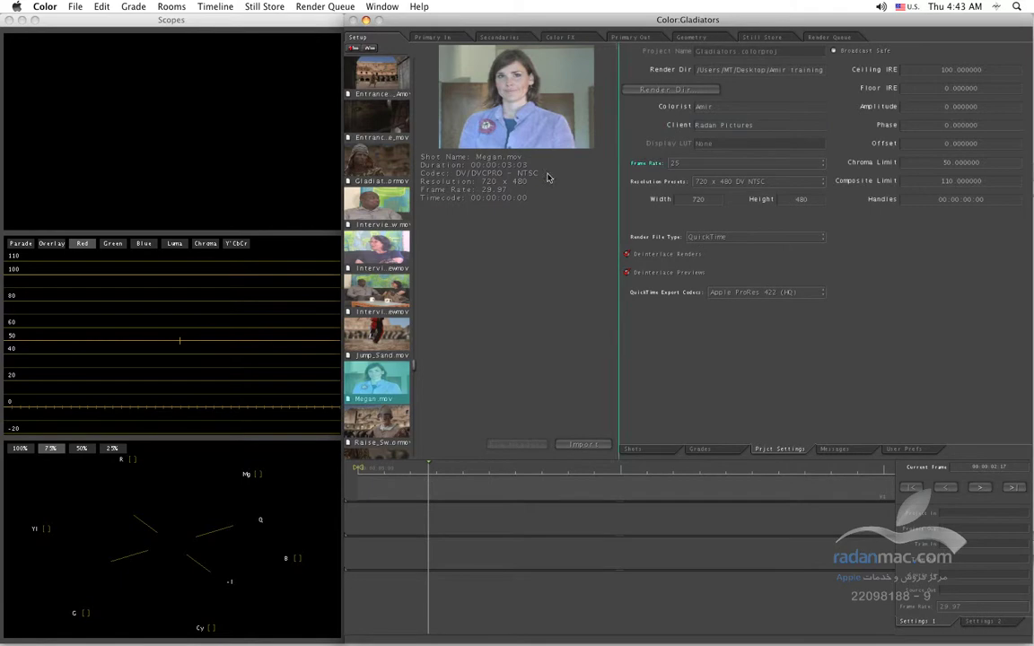
Step: Set the project's frame rate to 29.97 and add Megan.mov to the start of the timeline
{"action": "left_click", "coordinate": [692, 164]}
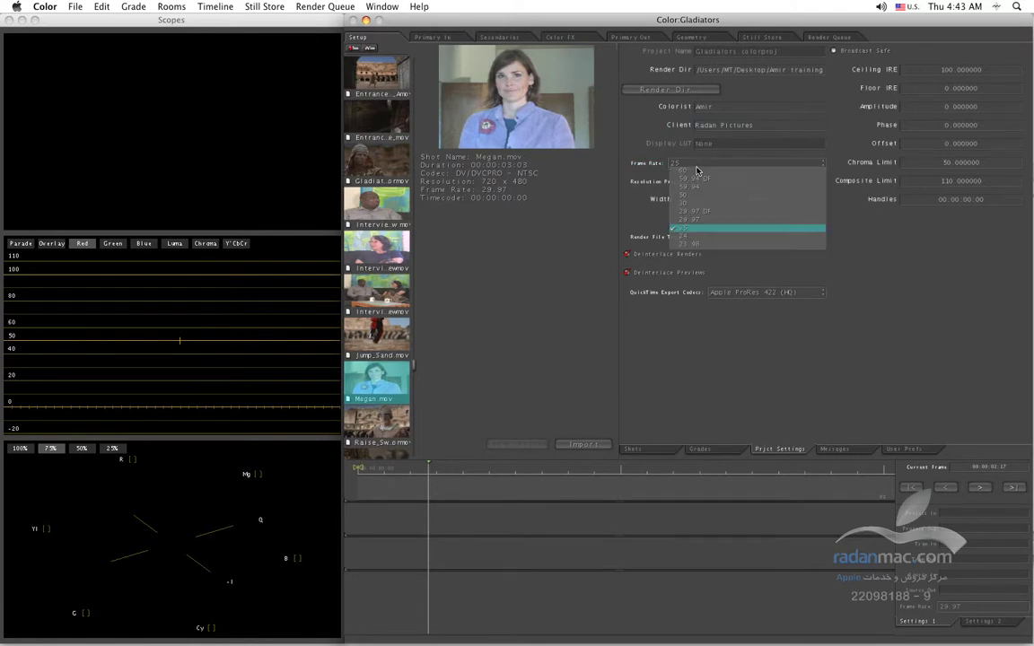
{"action": "left_click", "coordinate": [706, 224]}
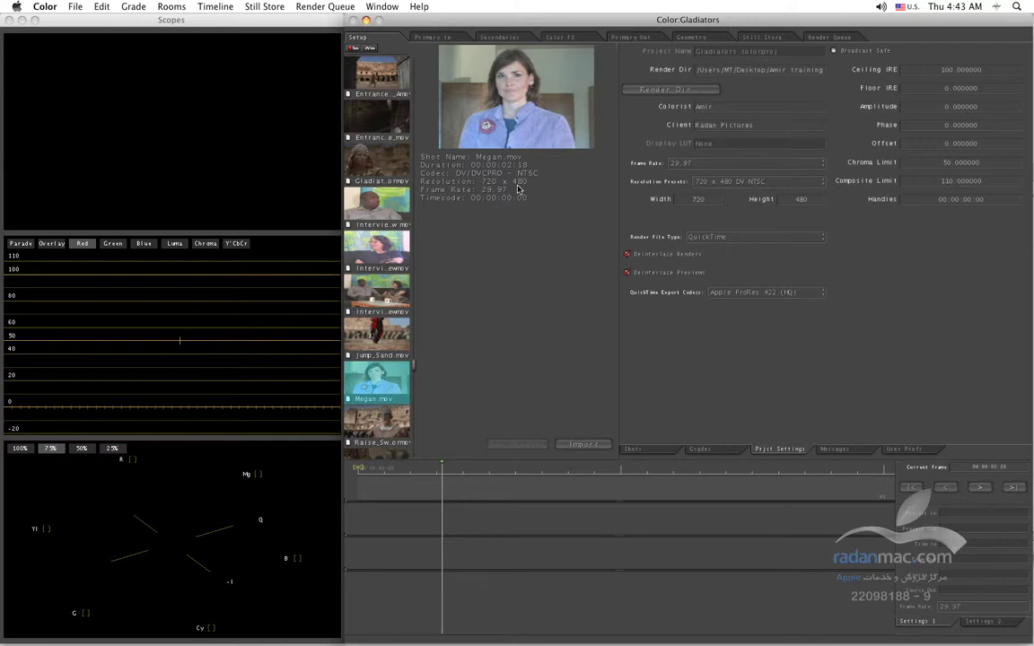
{"action": "left_click_drag", "start_coordinate": [368, 381], "coordinate": [402, 470]}
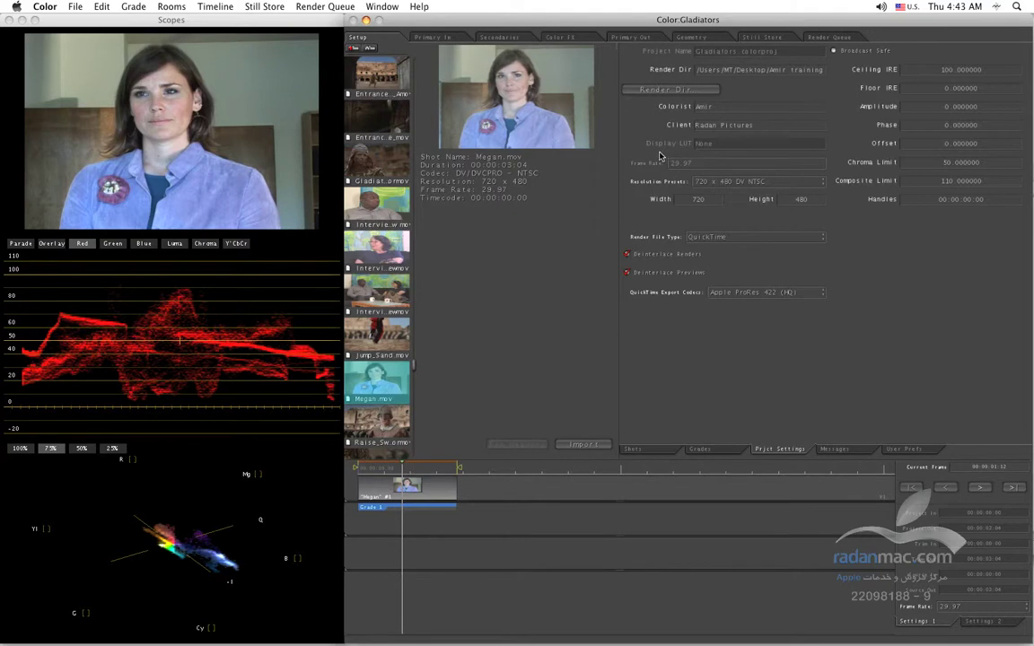
Step: Add Gladiator_for_CC.mov to the timeline directly after the Megan clip
{"action": "left_click", "coordinate": [376, 167]}
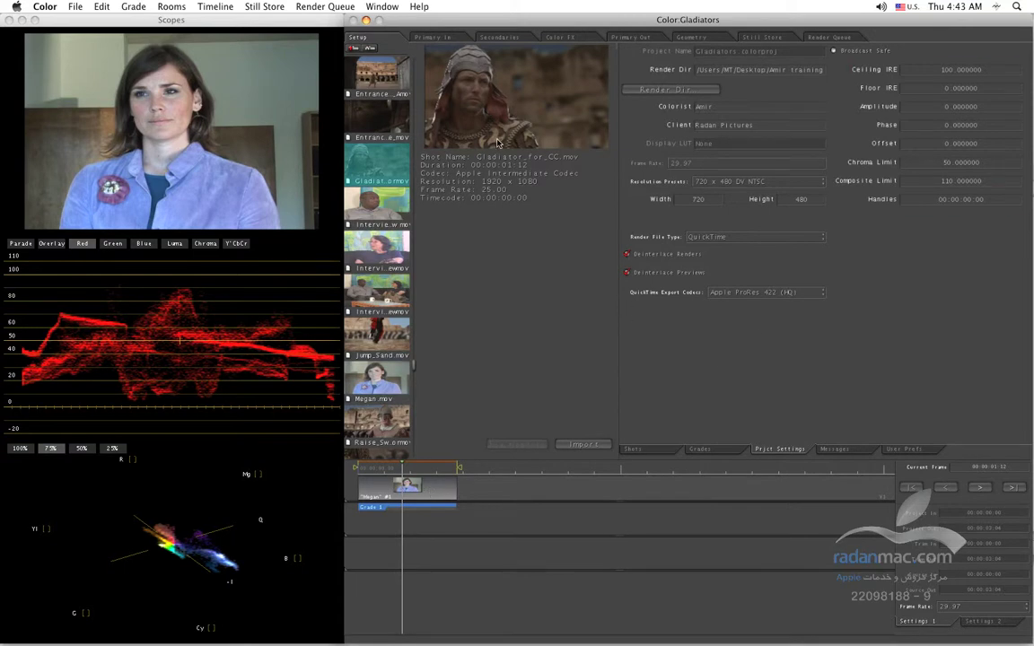
{"action": "left_click_drag", "start_coordinate": [375, 175], "coordinate": [478, 472]}
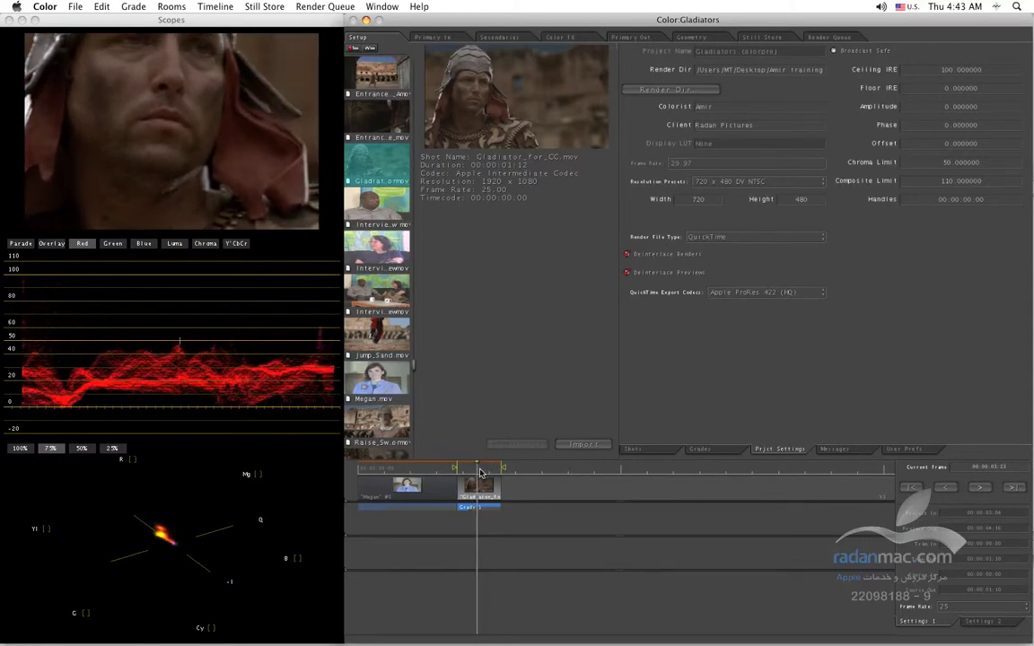
Step: In the Geometry room, center the gladiator shot's Pan & Scan frame at 0, 0 and enlarge it to a scale of about 2.23
{"action": "left_click", "coordinate": [693, 37]}
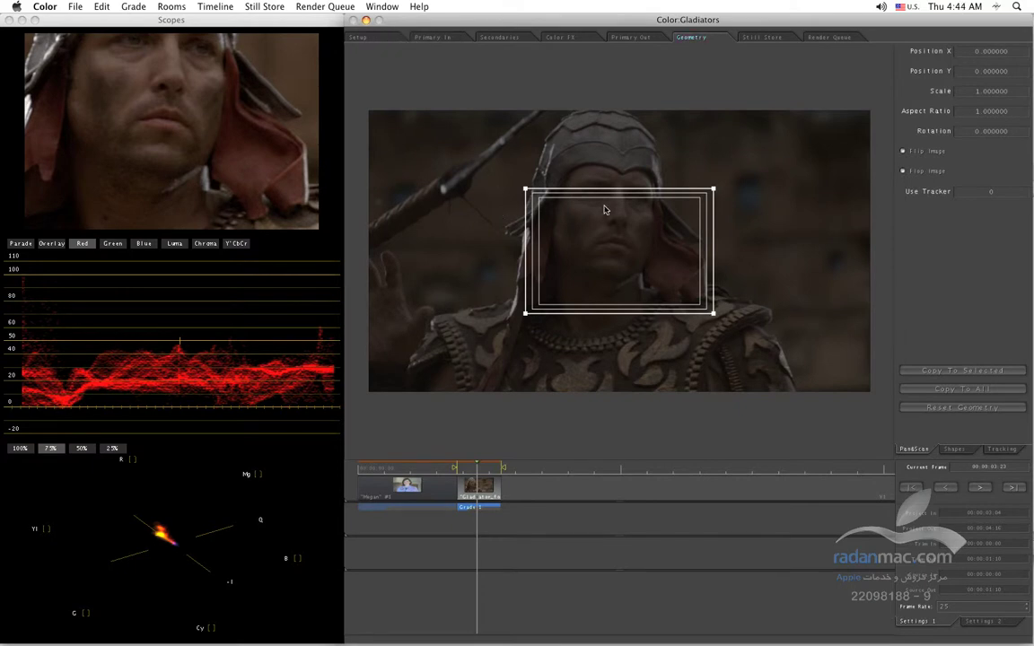
{"action": "left_click_drag", "start_coordinate": [603, 264], "coordinate": [617, 235]}
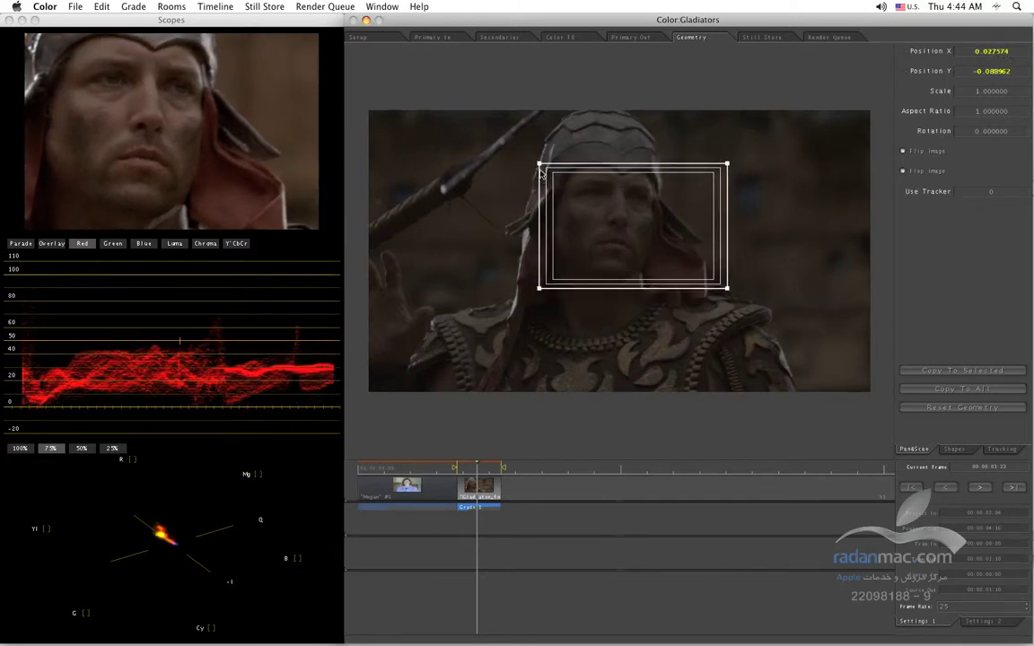
{"action": "left_click_drag", "start_coordinate": [541, 167], "coordinate": [210, 52]}
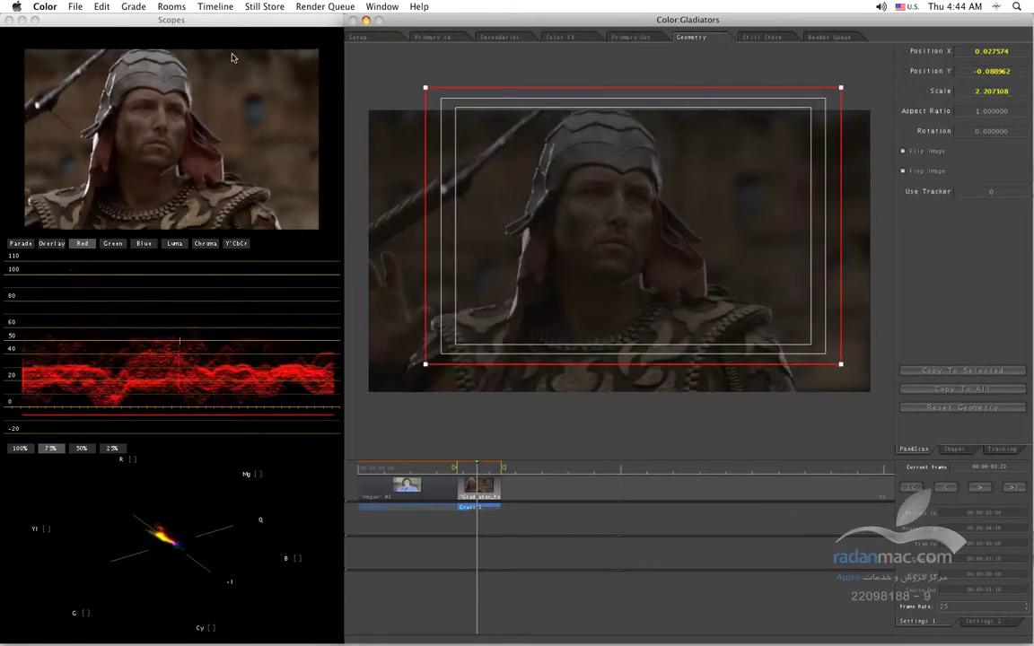
{"action": "left_click_drag", "start_coordinate": [602, 209], "coordinate": [585, 236]}
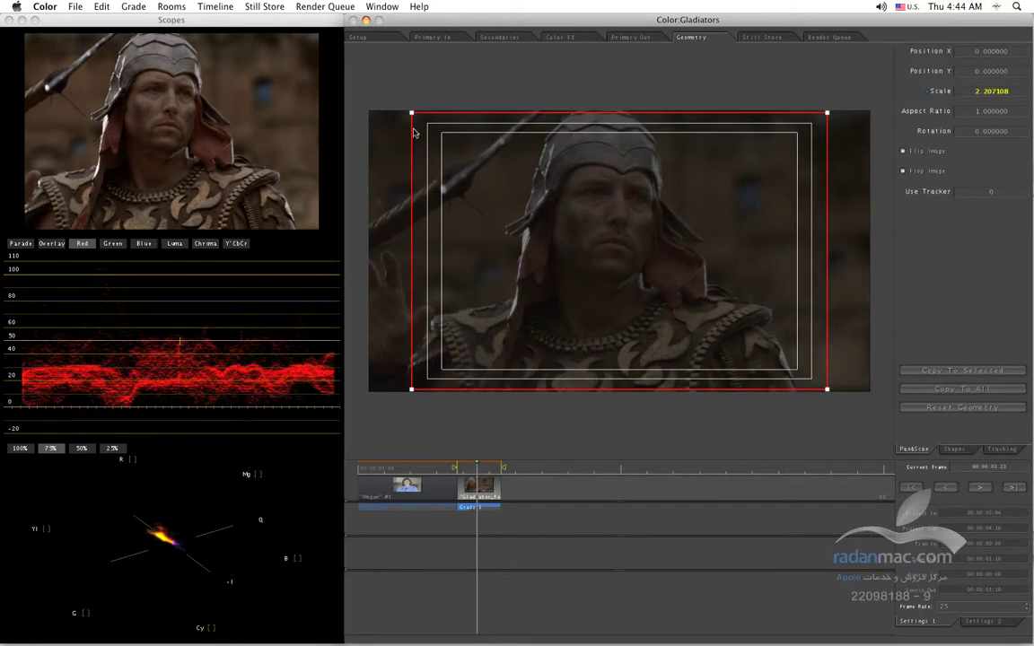
{"action": "left_click_drag", "start_coordinate": [412, 114], "coordinate": [405, 105]}
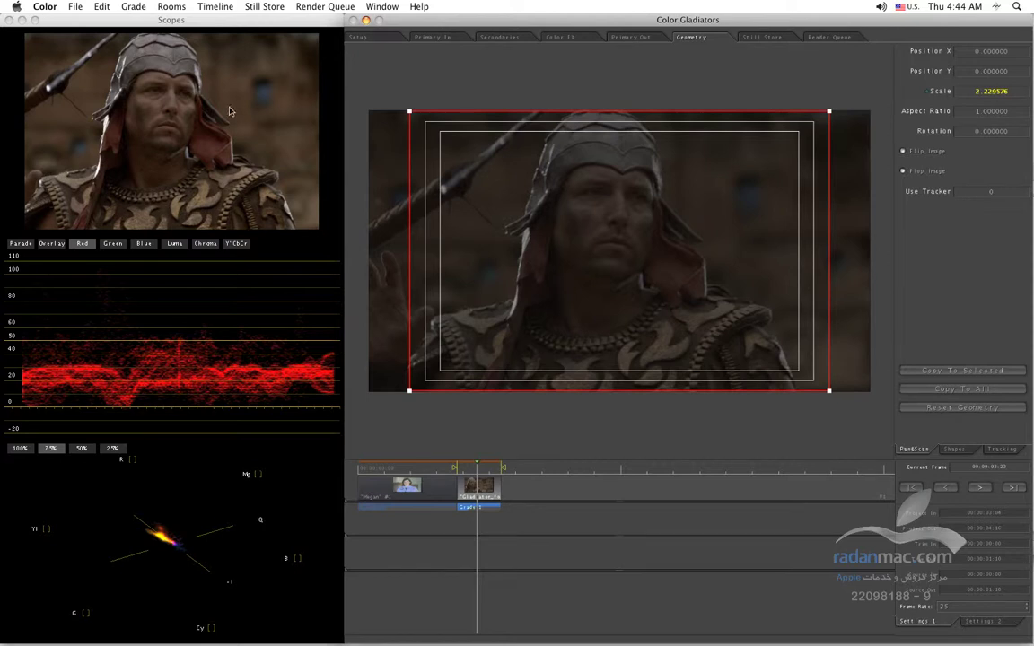
Step: Examine the command for sending the project to Final Cut Pro without running it
{"action": "left_click", "coordinate": [76, 7]}
{"action": "mouse_move", "coordinate": [215, 141]}
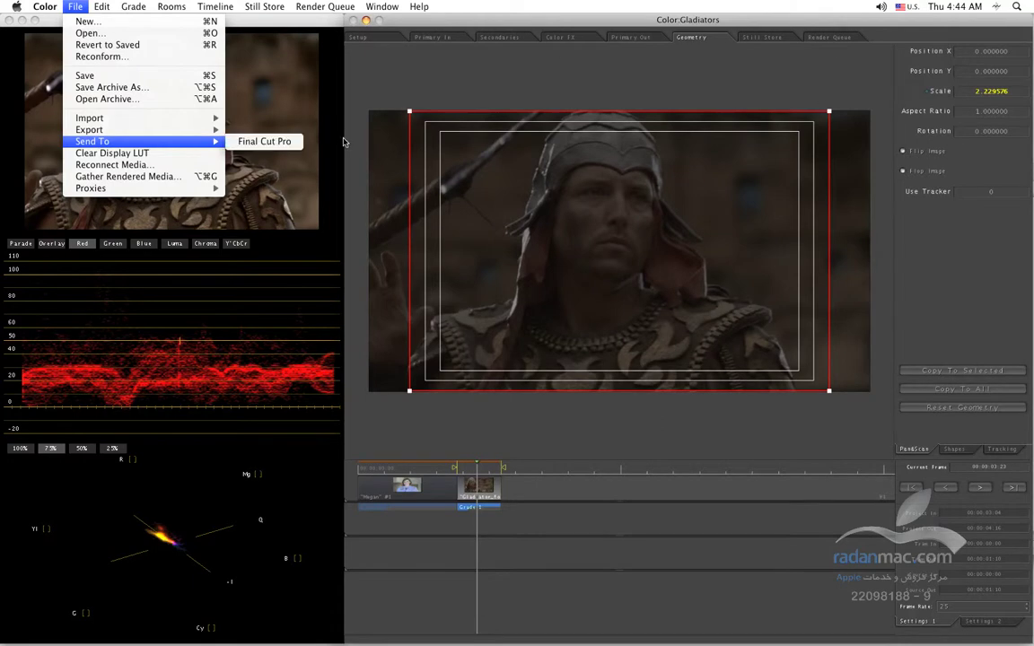
{"action": "left_click", "coordinate": [478, 28]}
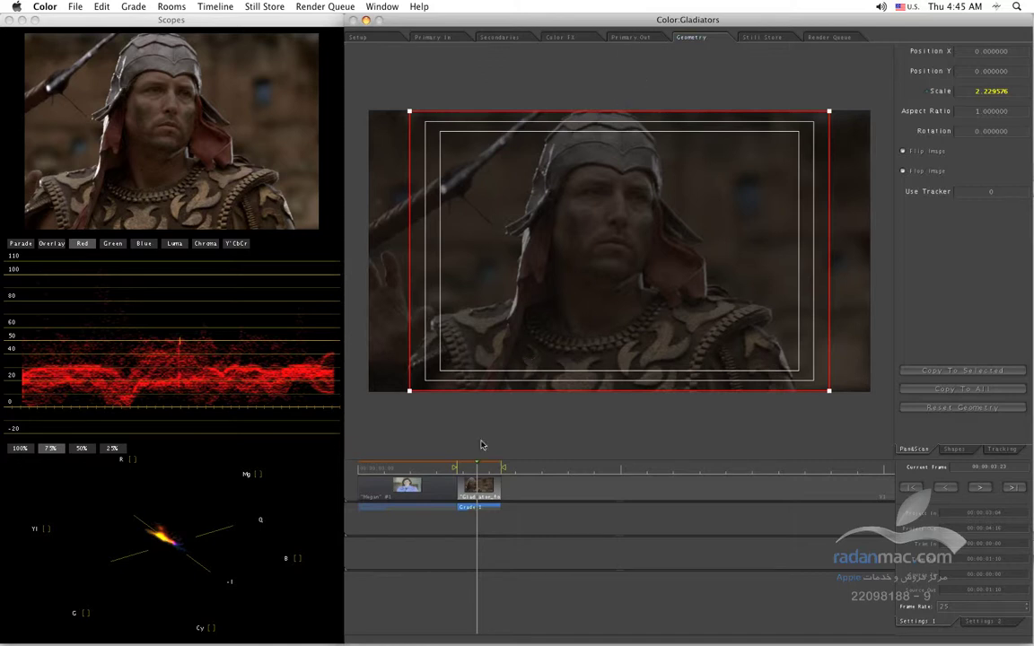
Step: Move the playhead from the gladiator shot onto the Megan clip and display the Parade waveform
{"action": "left_click", "coordinate": [480, 498]}
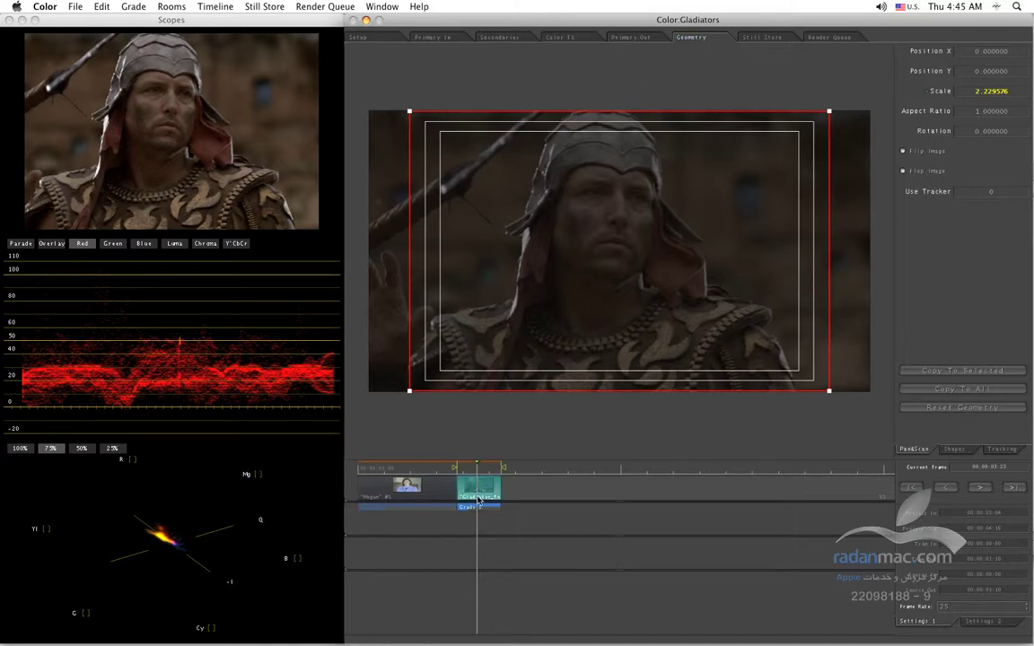
{"action": "left_click", "coordinate": [435, 467]}
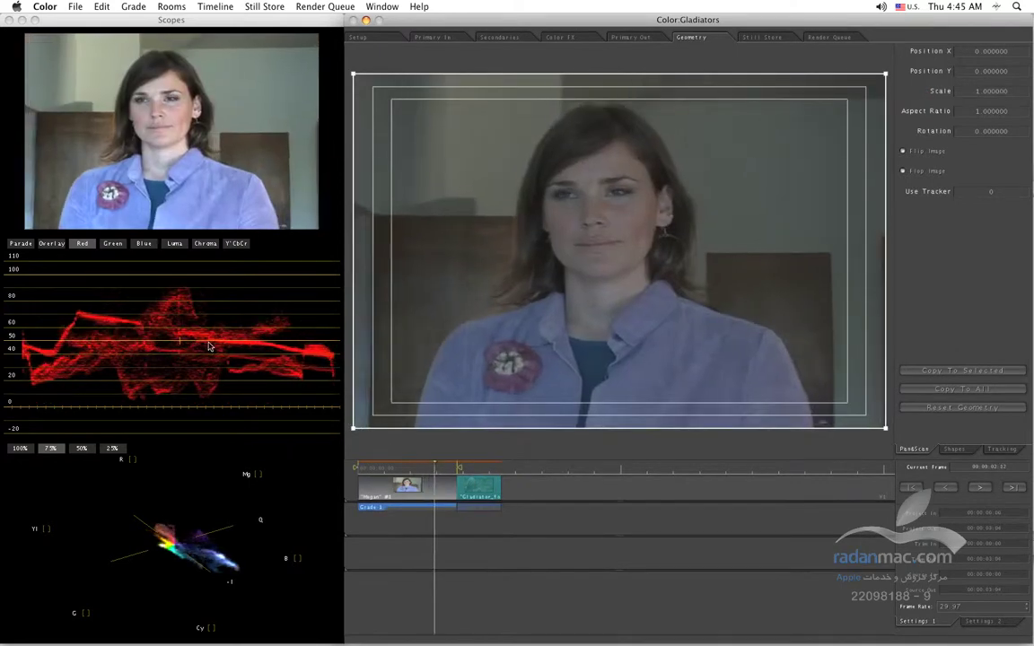
{"action": "left_click", "coordinate": [21, 243]}
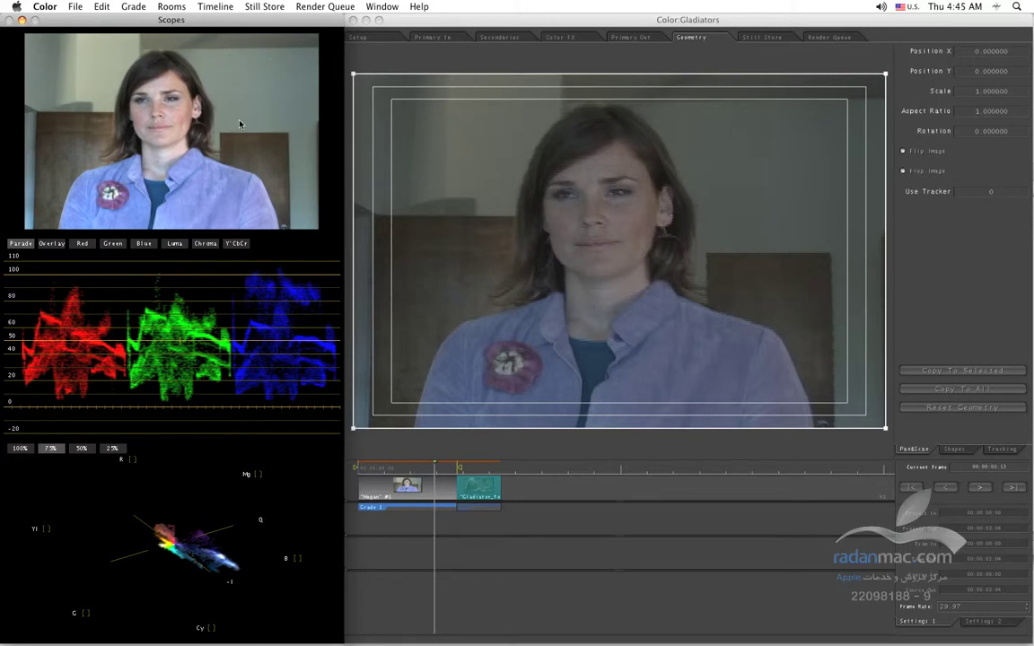
Step: Delete the gladiator clip from the timeline and park the playhead on the Megan clip at 00:00:01:07
{"action": "left_click", "coordinate": [483, 481]}
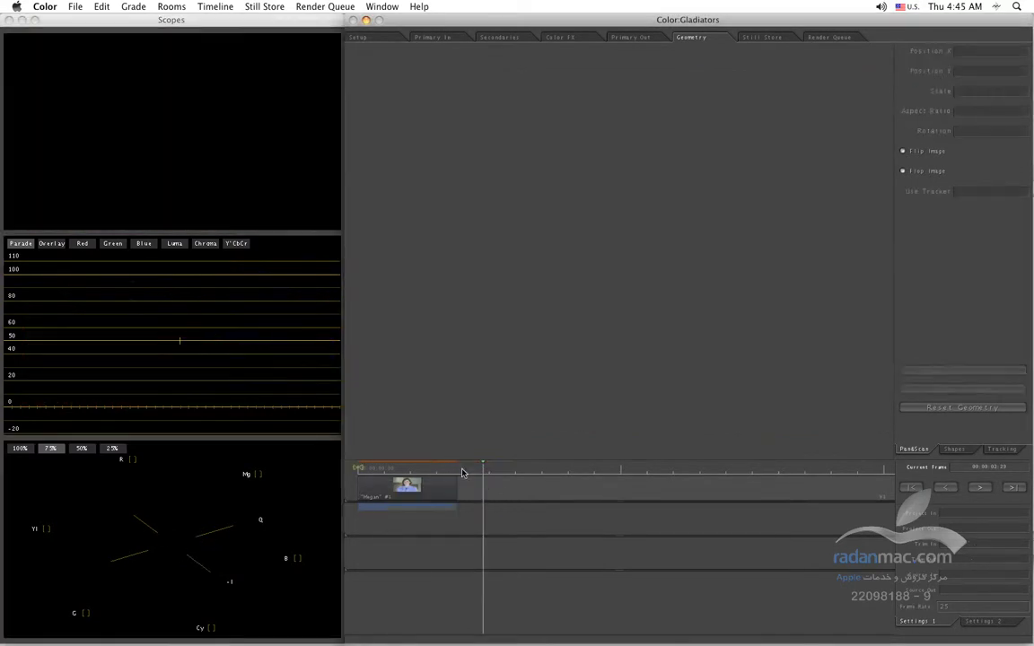
{"action": "left_click", "coordinate": [405, 469]}
{"action": "left_click_drag", "start_coordinate": [405, 468], "coordinate": [397, 469]}
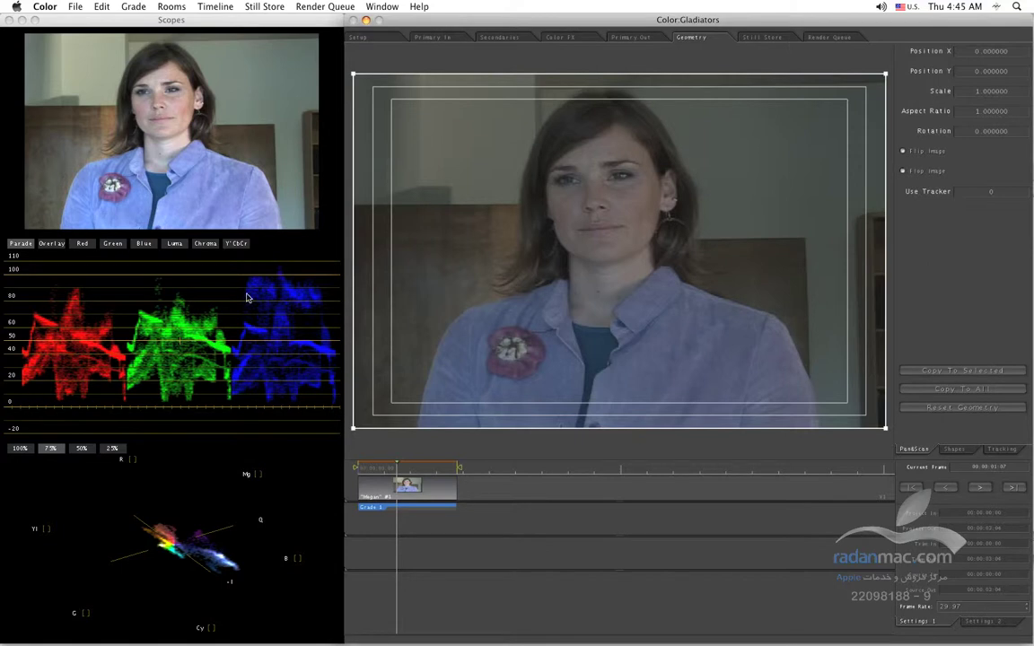
Step: Shrink Megan's Pan & Scan frame to a scale of about 0.26 over the plain wall beside her head and display the Luma waveform
{"action": "left_click_drag", "start_coordinate": [354, 428], "coordinate": [552, 298]}
{"action": "left_click_drag", "start_coordinate": [614, 247], "coordinate": [737, 142]}
{"action": "left_click_drag", "start_coordinate": [754, 148], "coordinate": [758, 153]}
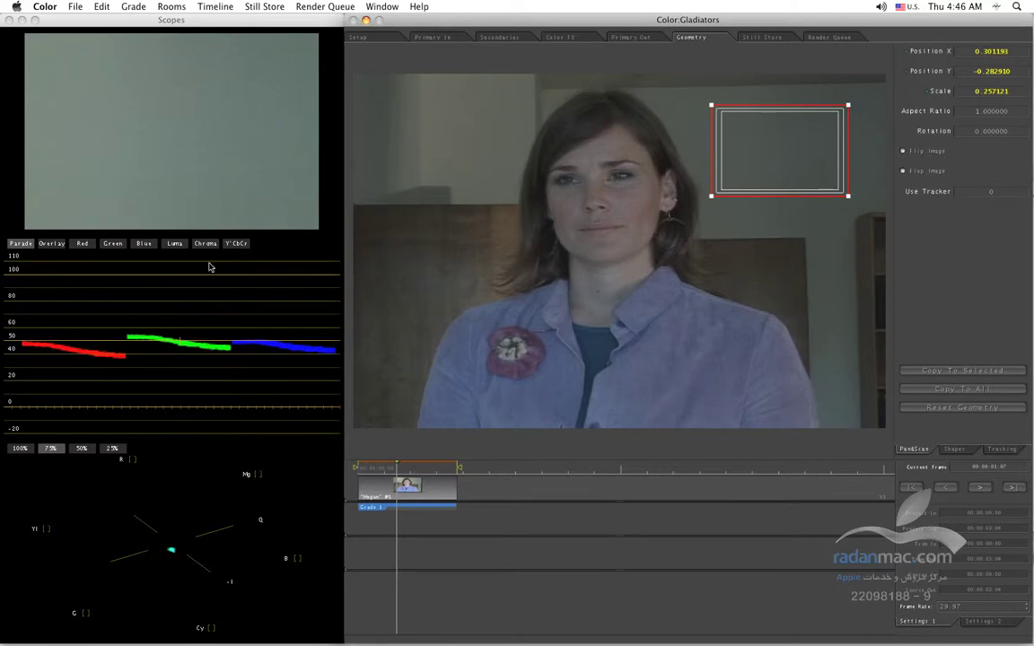
{"action": "left_click", "coordinate": [175, 244]}
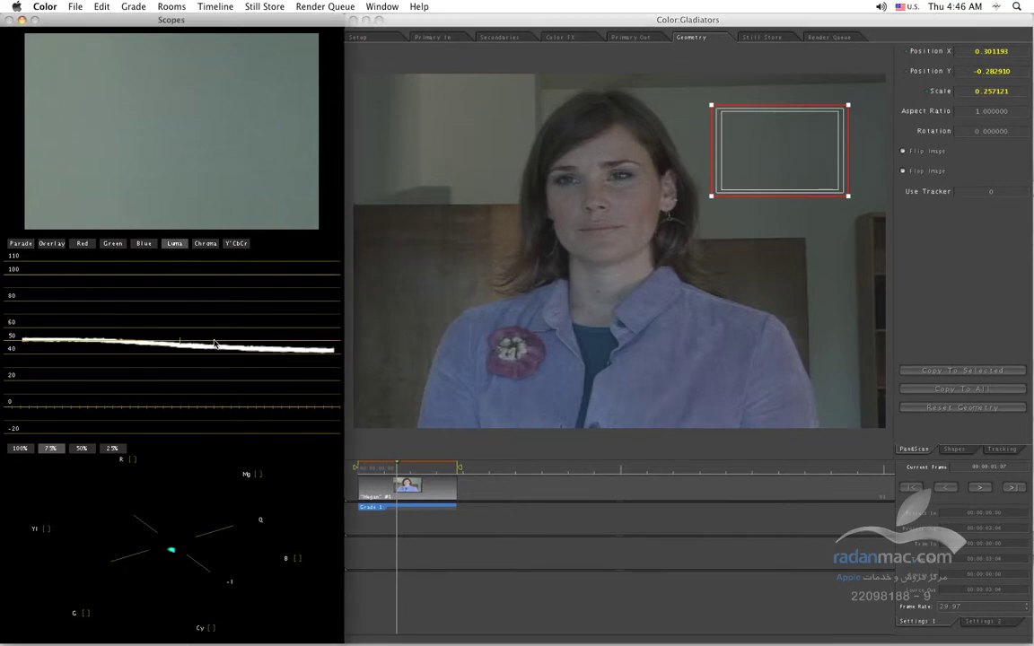
Step: In the Primary In room, nudge the midtone color balance slightly toward magenta, using the Parade waveform to line up red, green and blue
{"action": "left_click", "coordinate": [459, 37]}
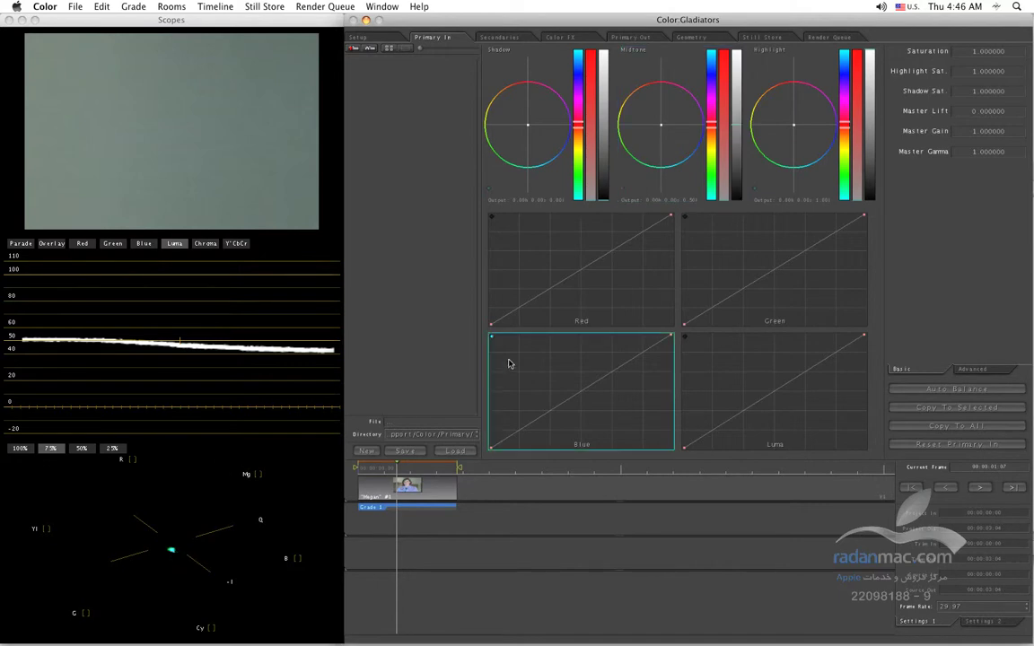
{"action": "left_click", "coordinate": [19, 244]}
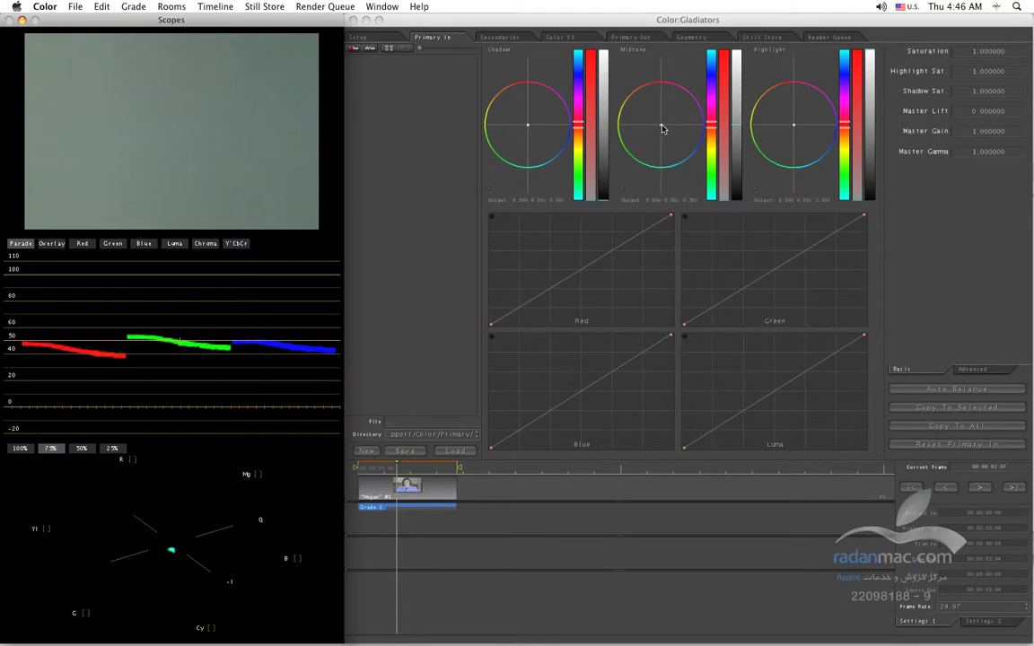
{"action": "left_click_drag", "start_coordinate": [663, 130], "coordinate": [665, 118]}
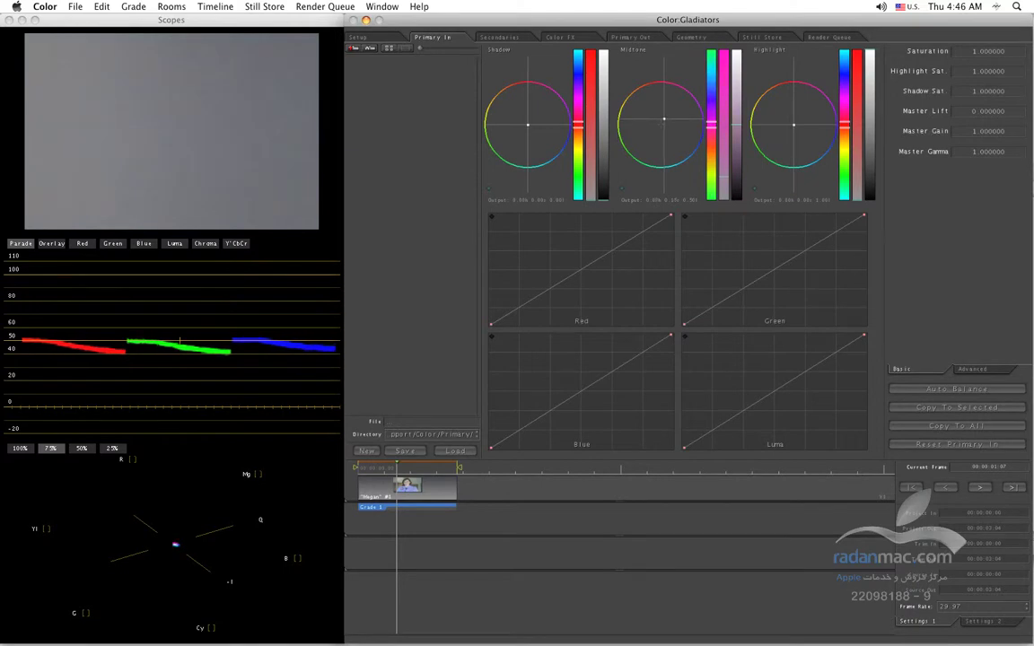
{"action": "left_click_drag", "start_coordinate": [664, 118], "coordinate": [663, 119]}
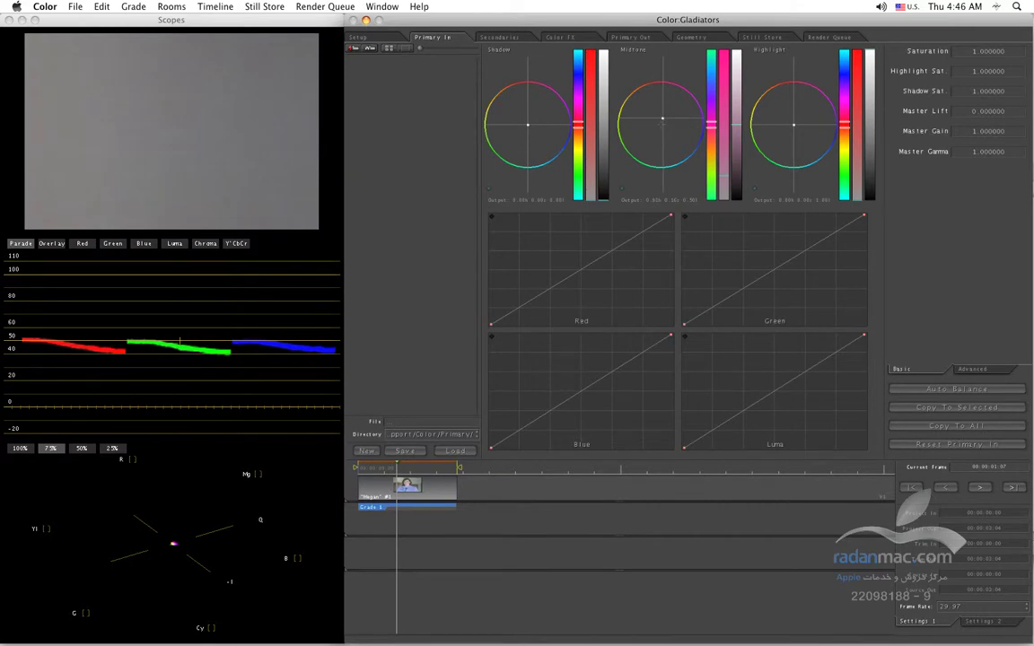
{"action": "left_click_drag", "start_coordinate": [662, 128], "coordinate": [656, 142]}
Step: Reset the Megan shot's geometry to the full frame, review its Primary In correction and return to the Geometry room
{"action": "left_click", "coordinate": [691, 37]}
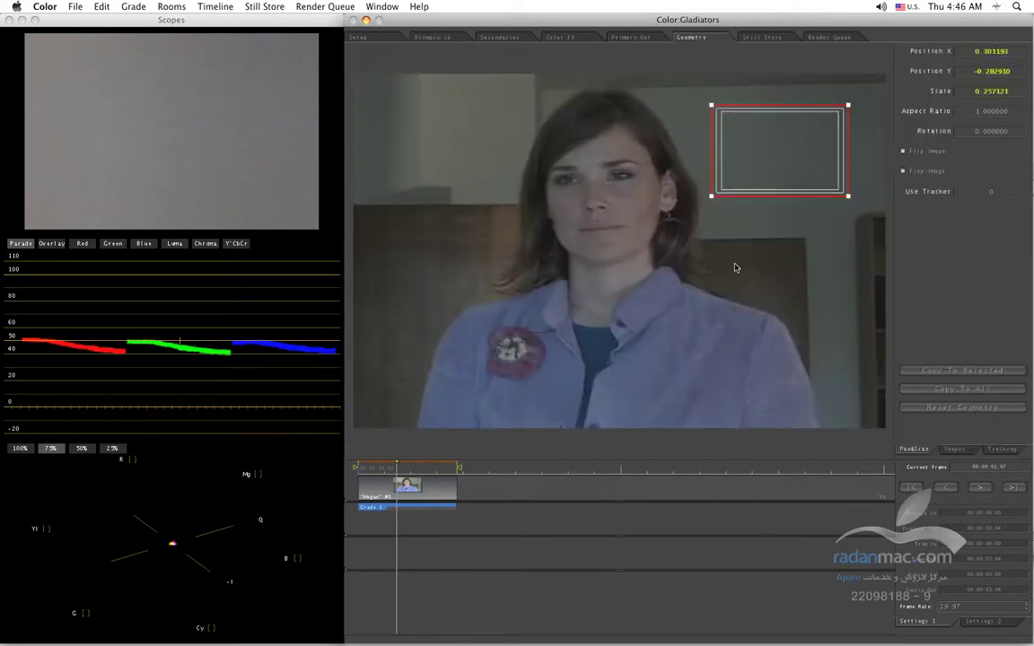
{"action": "left_click", "coordinate": [978, 409]}
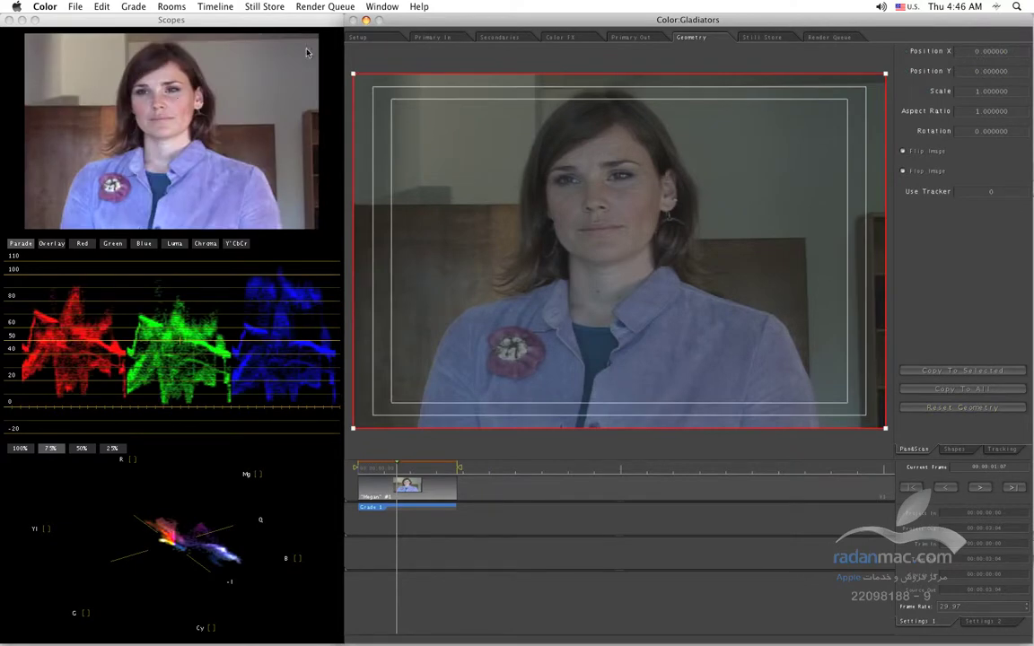
{"action": "left_click", "coordinate": [434, 37]}
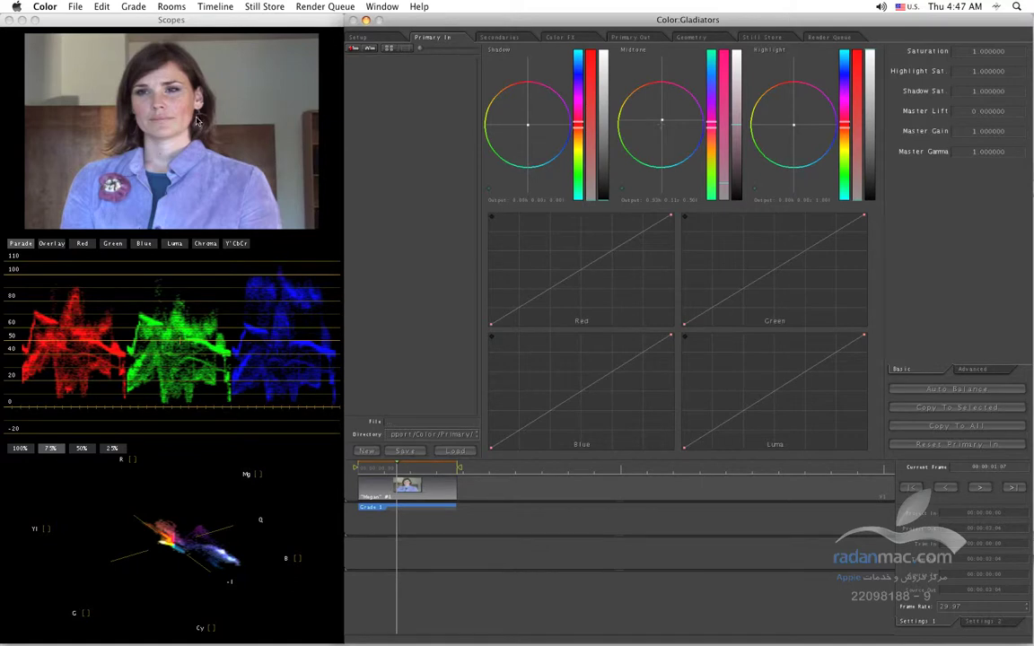
{"action": "left_click", "coordinate": [689, 37]}
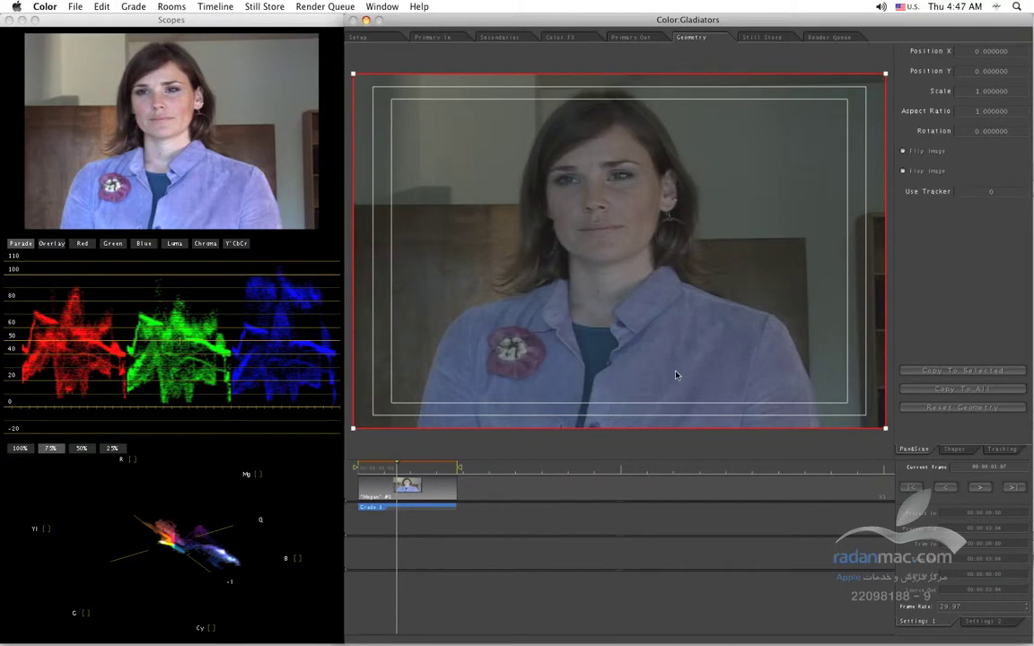